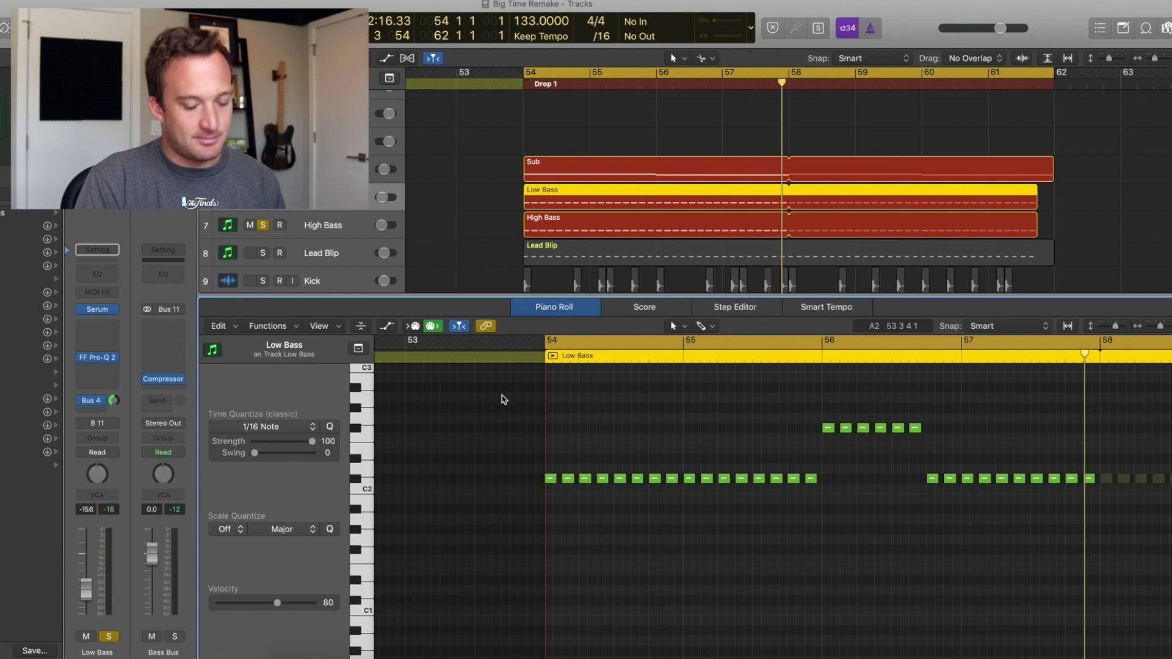
- Close the piano roll, solo only the Sub track and open its Serum synth
key("e")
left_click_drag(263, 197, 267, 217)
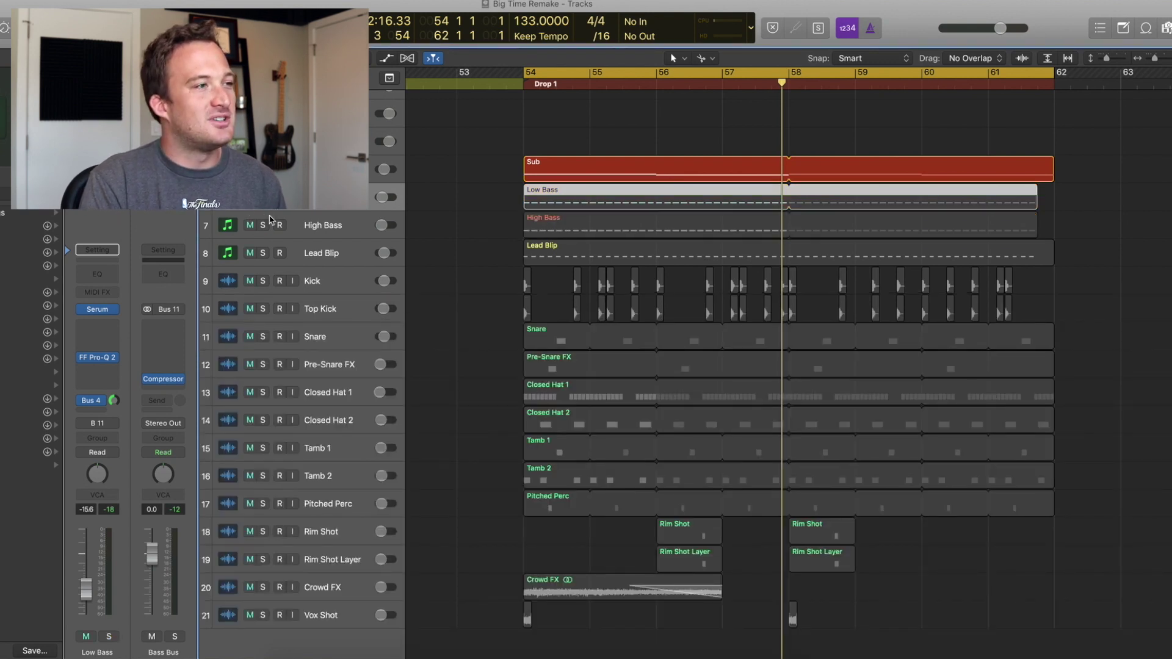
left_click(293, 169)
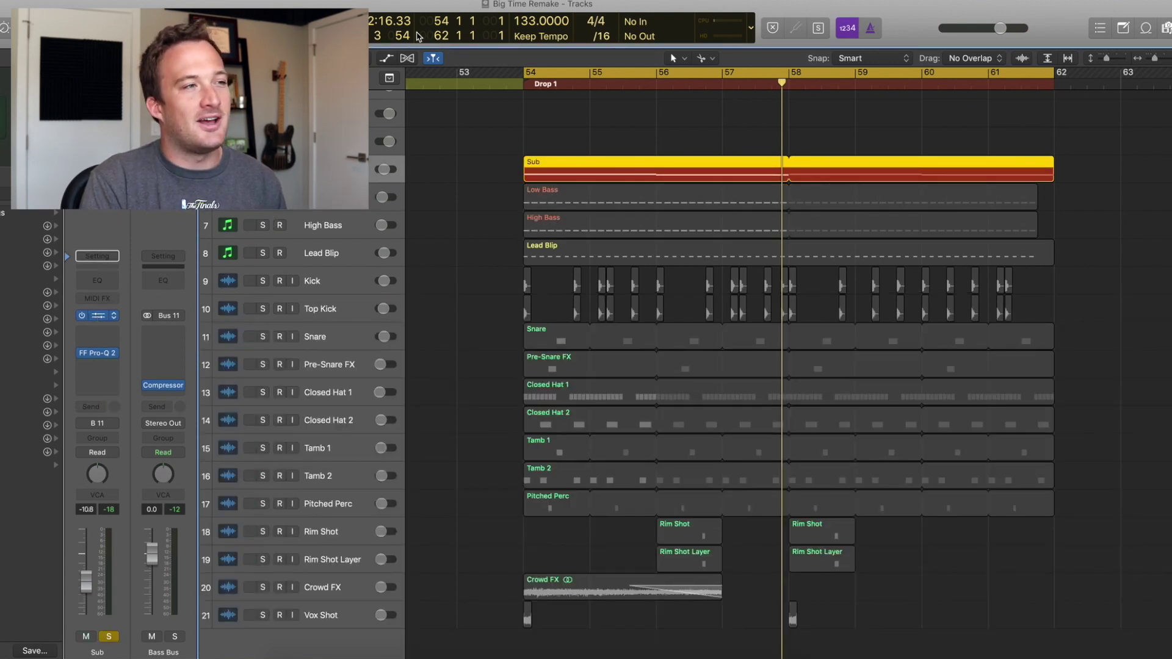
key("v")
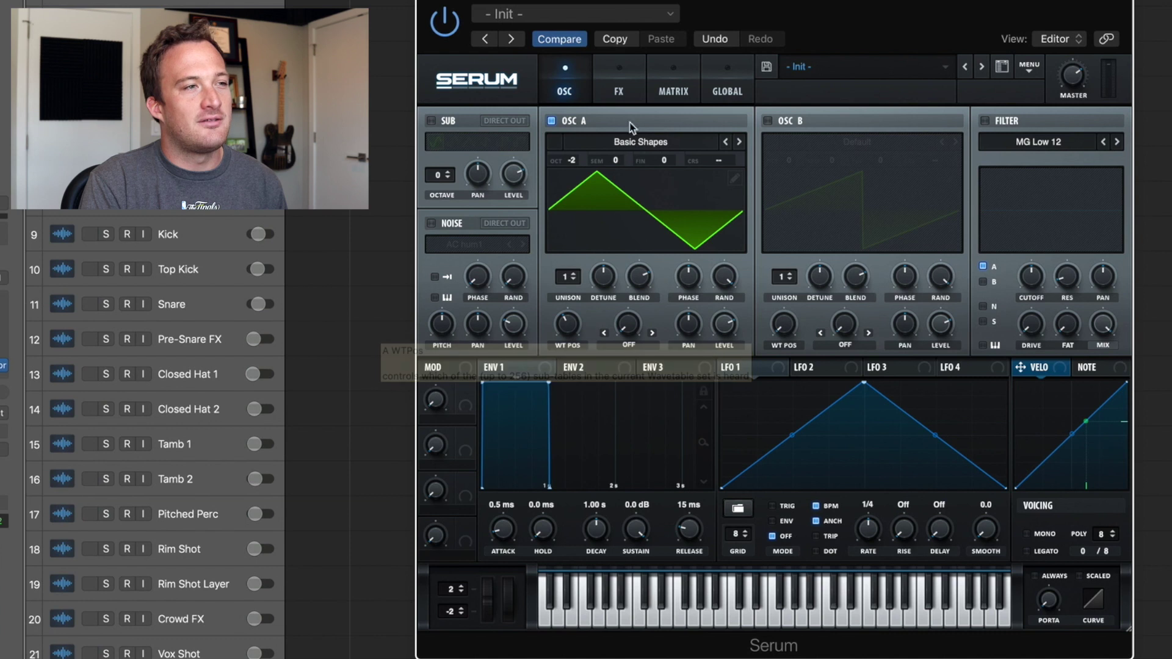
- Examine the compressor, distortion and filter effects in the Sub's Serum patch, and bring up the Sub region's notes in the piano roll
left_click(619, 91)
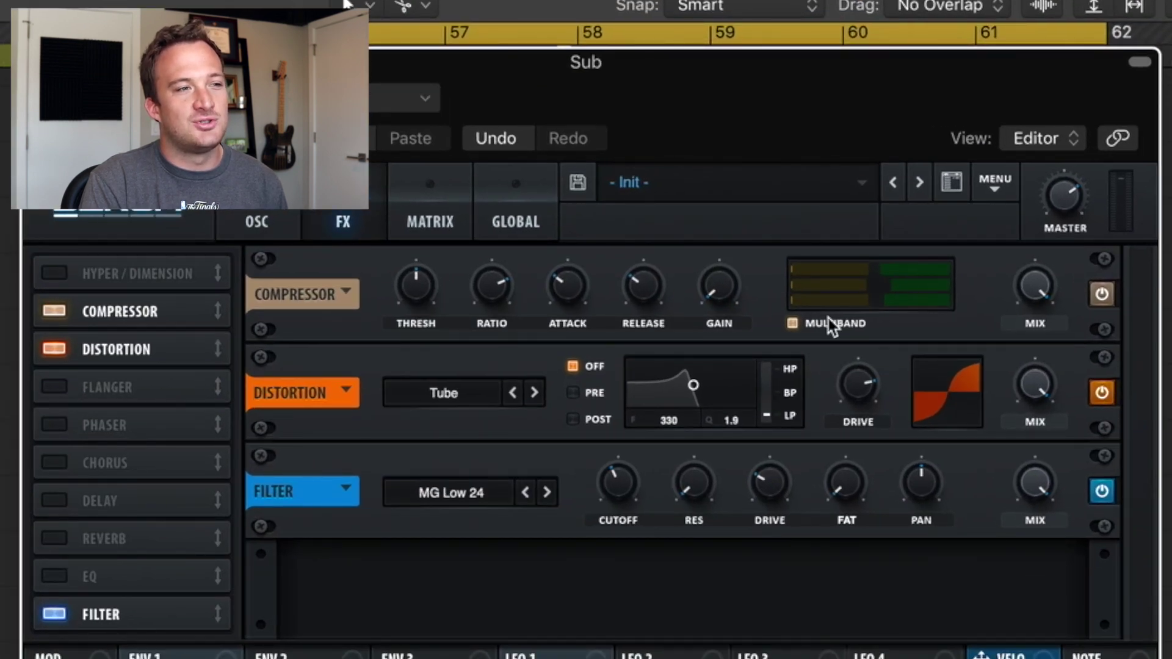
mouse_move(619, 496)
left_mouse_down()
mouse_move(617, 466)
mouse_move(648, 392)
mouse_move(628, 411)
mouse_move(635, 501)
left_mouse_up()
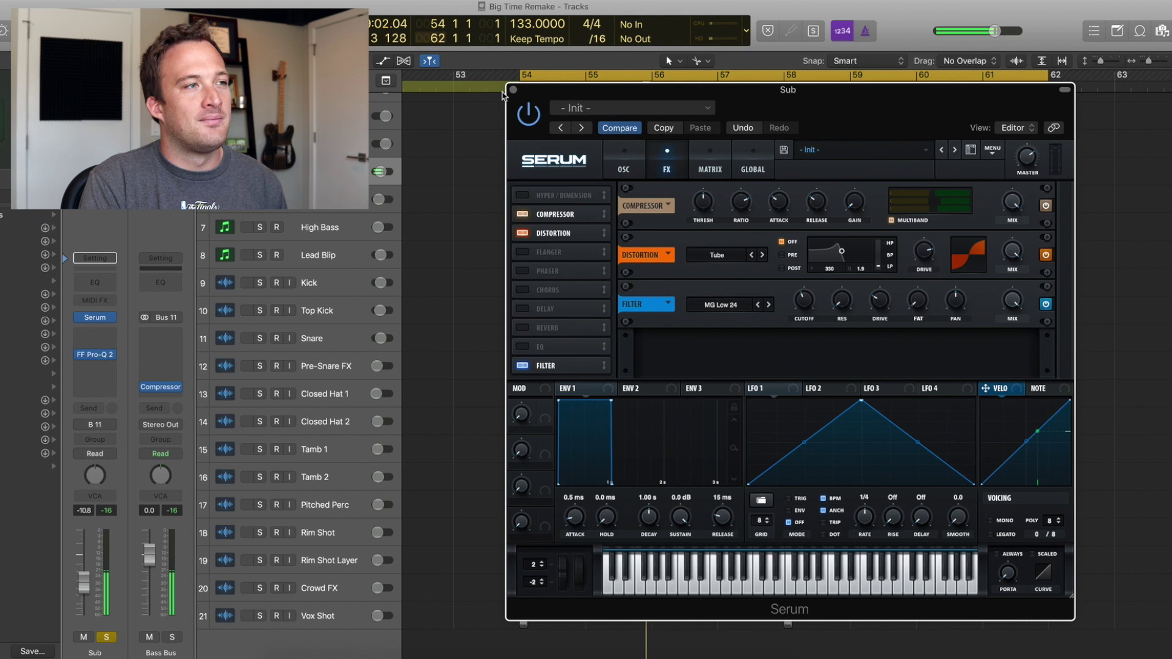
left_click(513, 89)
double_click(555, 177)
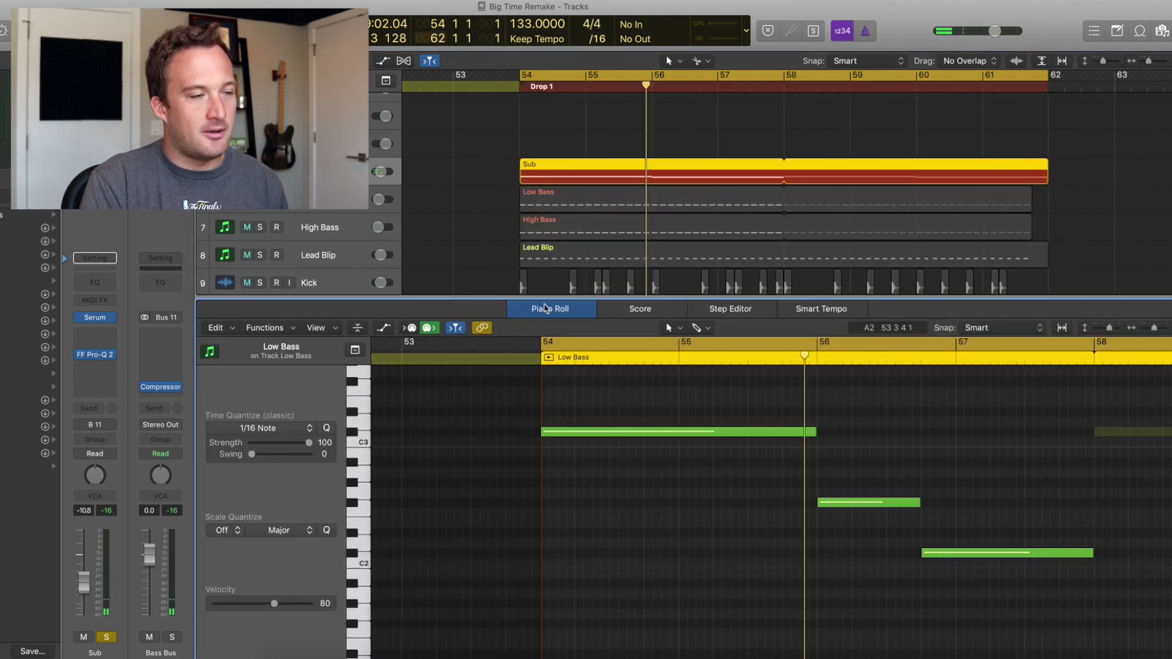
- Switch the solo from the Sub track to the Low Bass track and play it back
key("s")
left_click(324, 199)
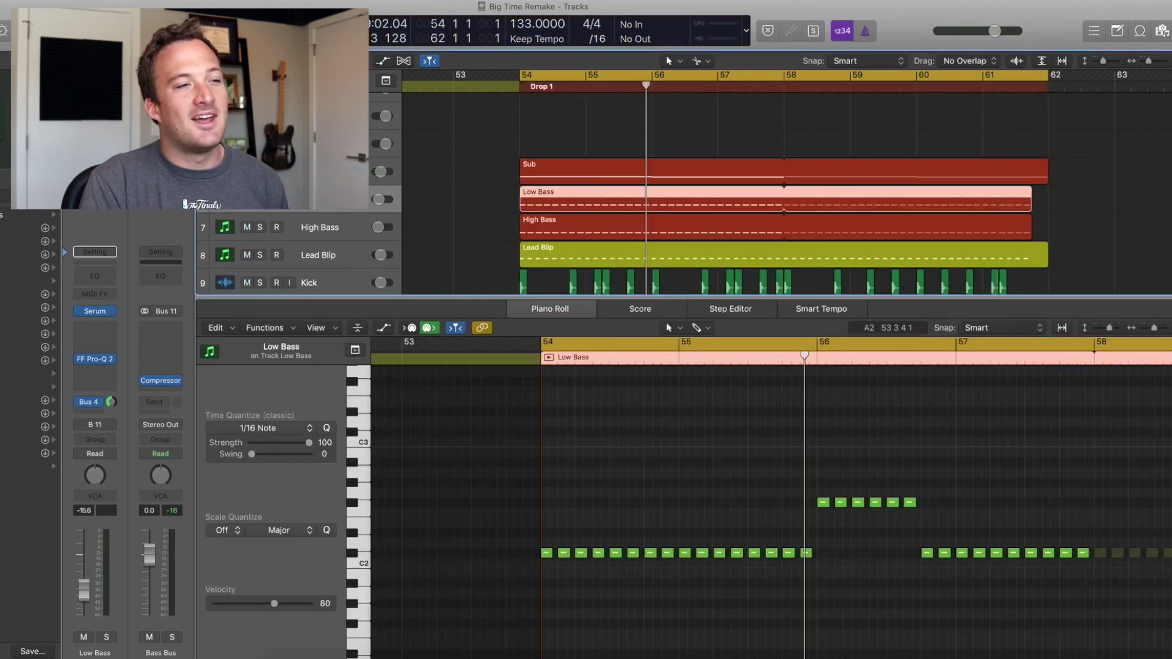
key("s")
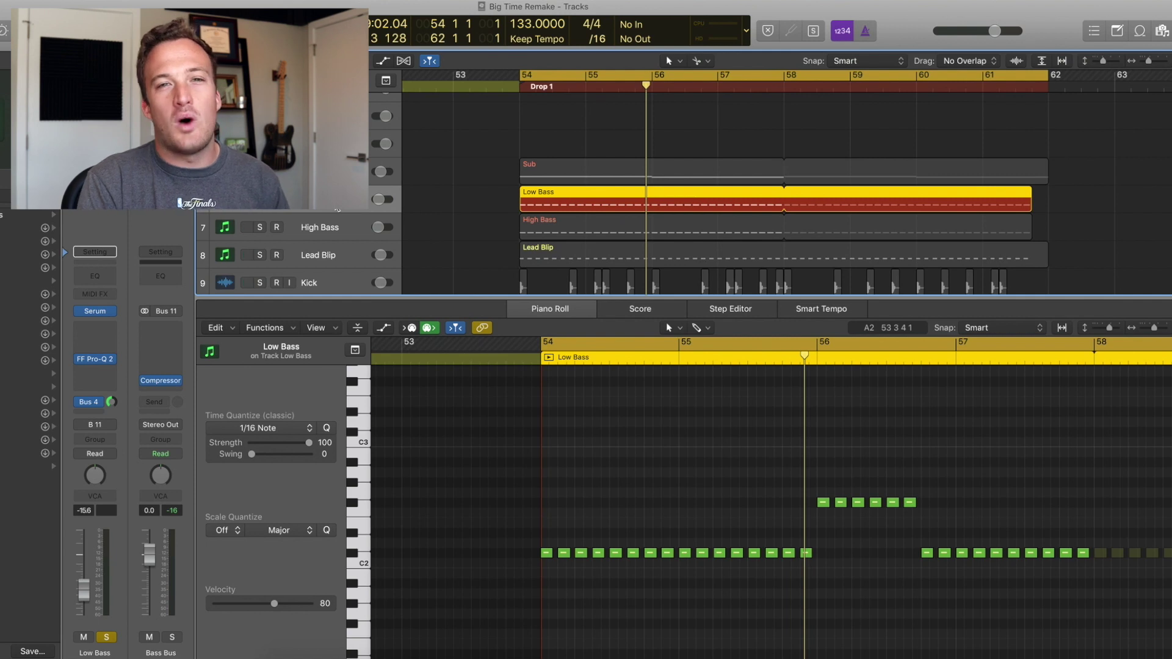
key("space")
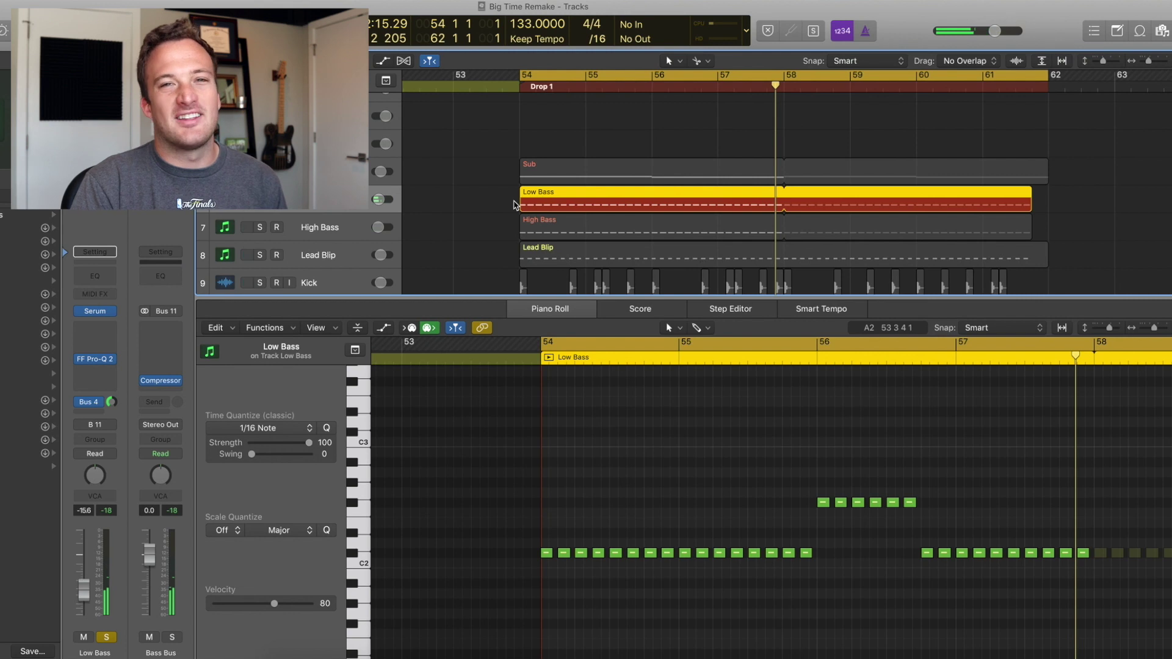
- Open the Low Bass track's Serum synth in a clear area and examine the decay setting of envelope 1
left_click(95, 313)
left_click_drag(305, 48, 872, 116)
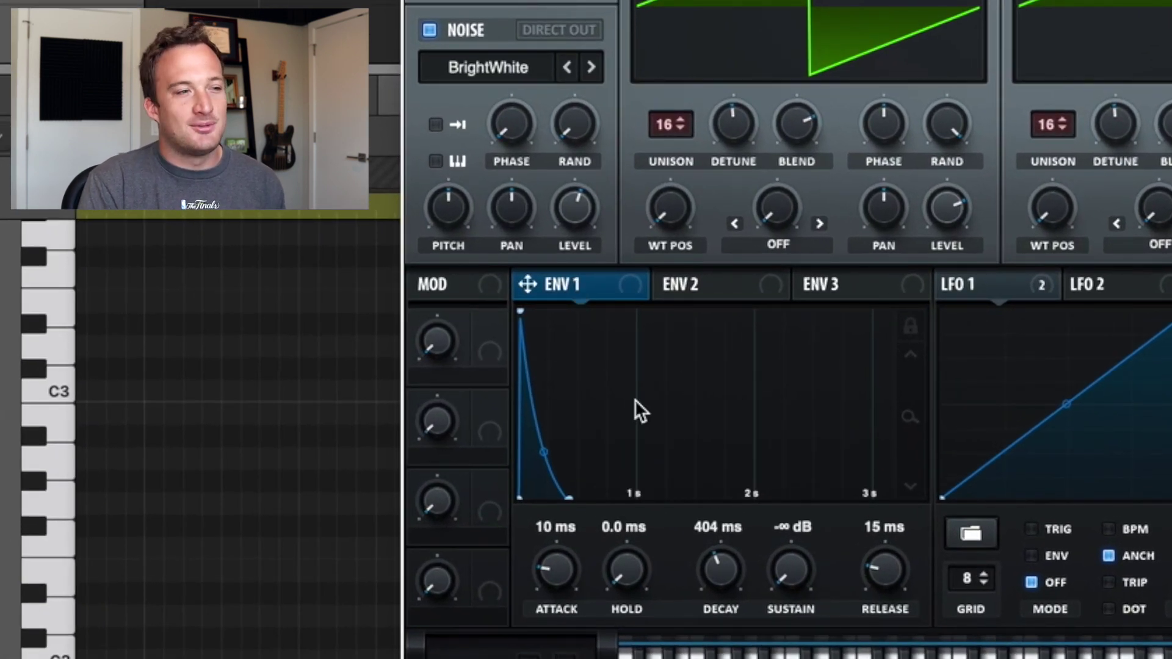
scroll(676, 551, "down", 1)
mouse_move(709, 574)
left_mouse_down()
mouse_move(722, 622)
mouse_move(706, 505)
mouse_move(721, 586)
left_mouse_up()
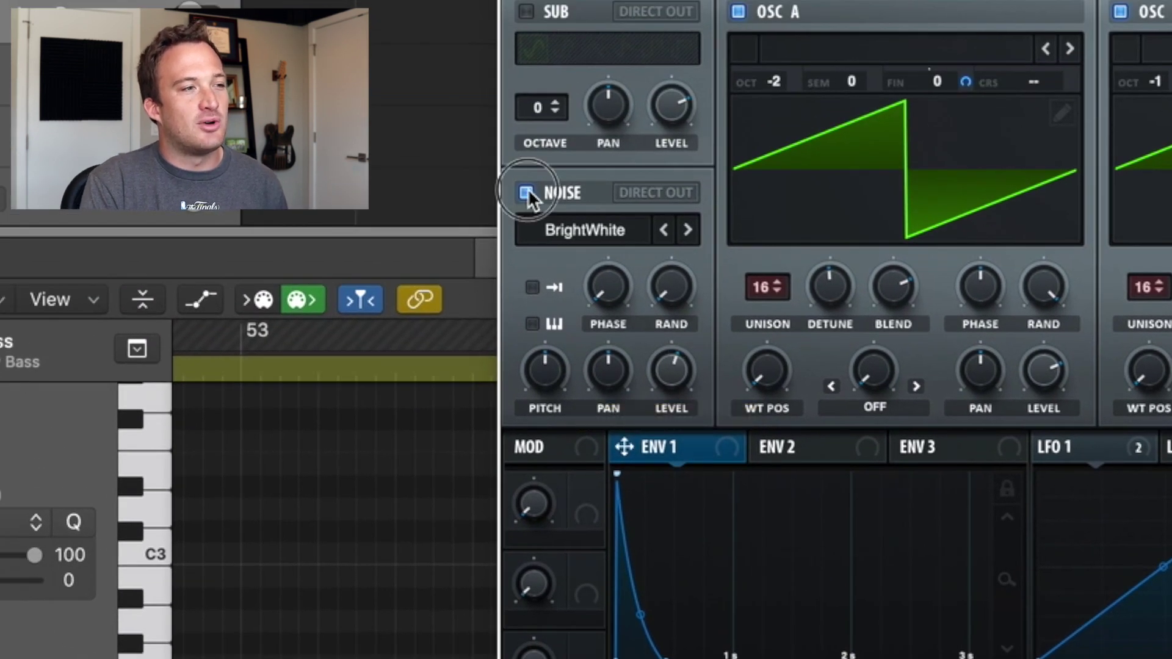
- Compare the Low Bass sound with the BrightWhite noise oscillator switched off and back on, and check its level
left_click(526, 191)
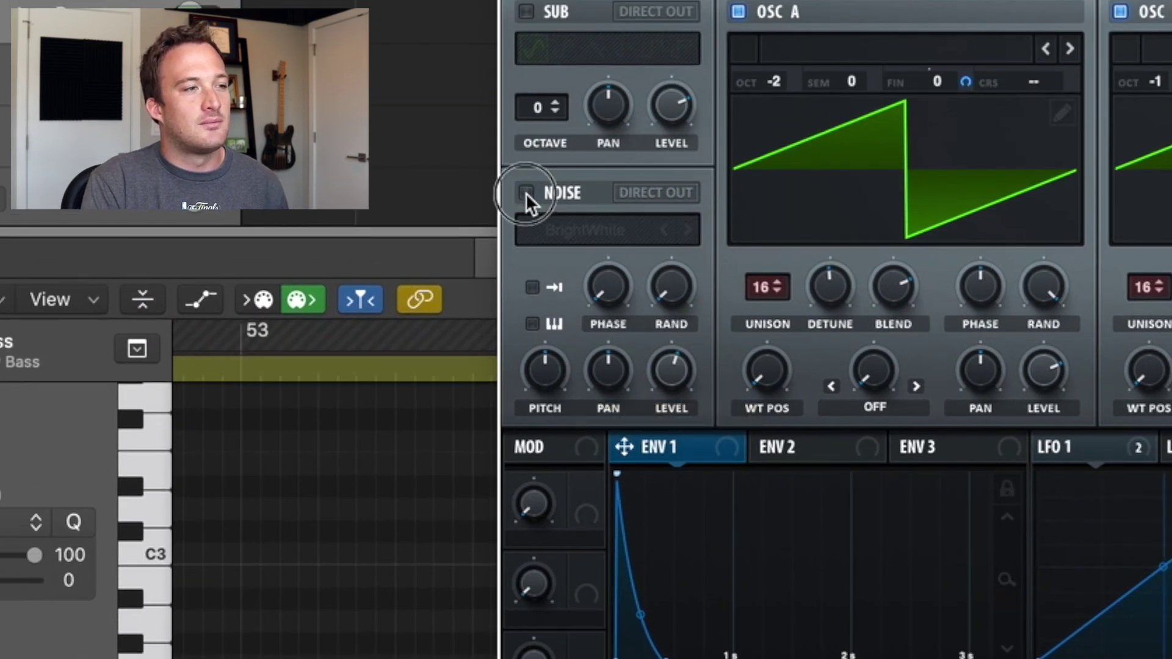
left_click(525, 193)
mouse_move(671, 379)
left_mouse_down()
mouse_move(678, 540)
mouse_move(670, 382)
left_mouse_up()
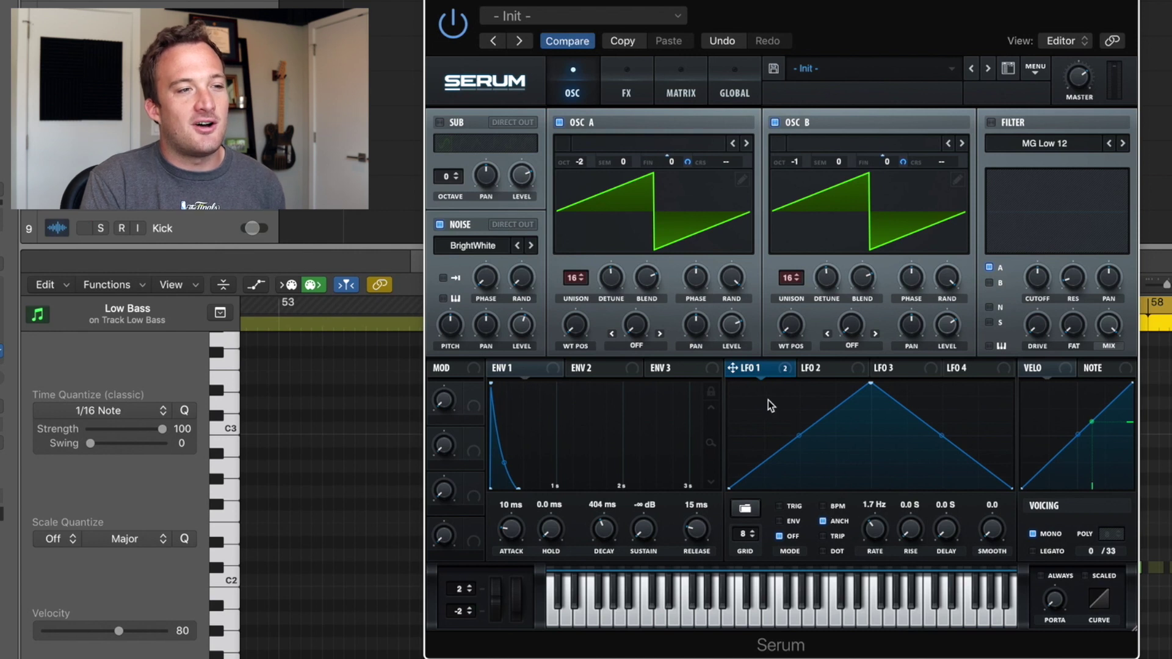
- Examine how LFO 1 modulates the fine tuning of oscillator A in the Low Bass patch
left_click_drag(731, 368, 687, 162)
left_click(687, 162)
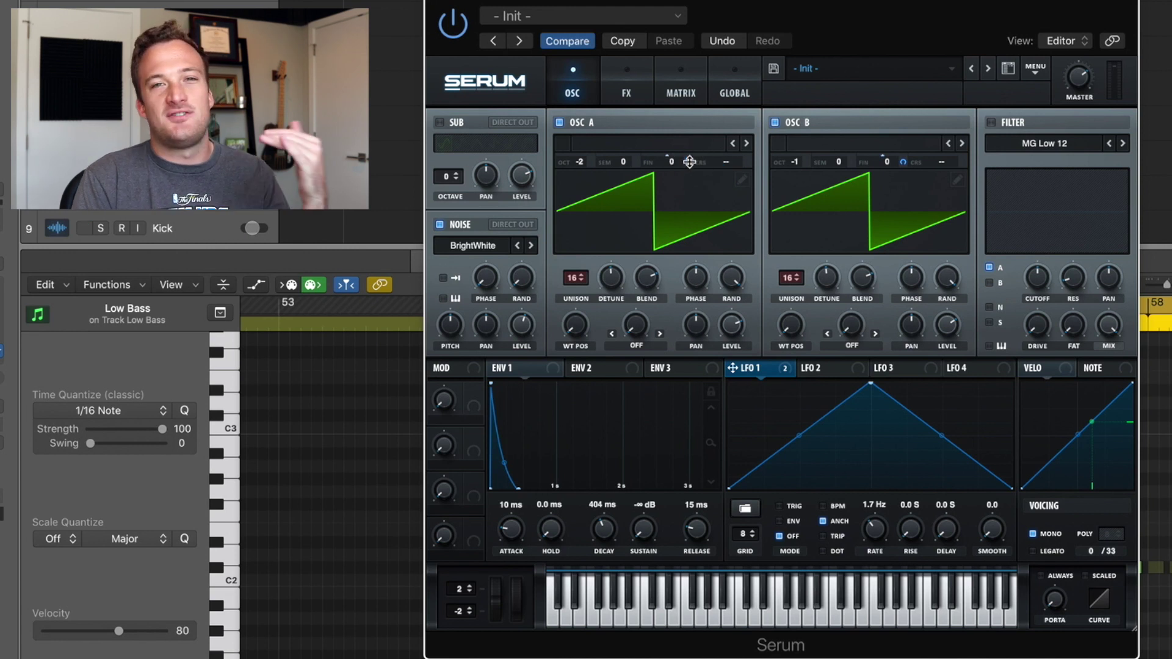
left_click(687, 161)
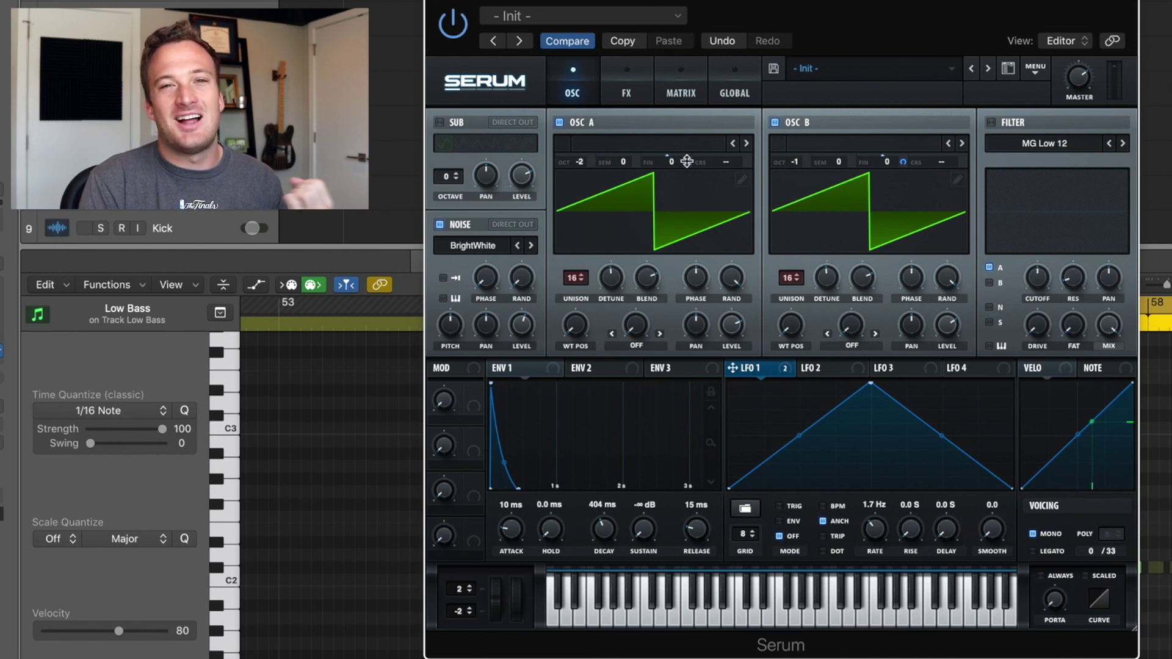
- Compare the Low Bass sound with Serum's Hyper/Dimension, Compressor and Distortion effects bypassed and switched back on
left_click(626, 92)
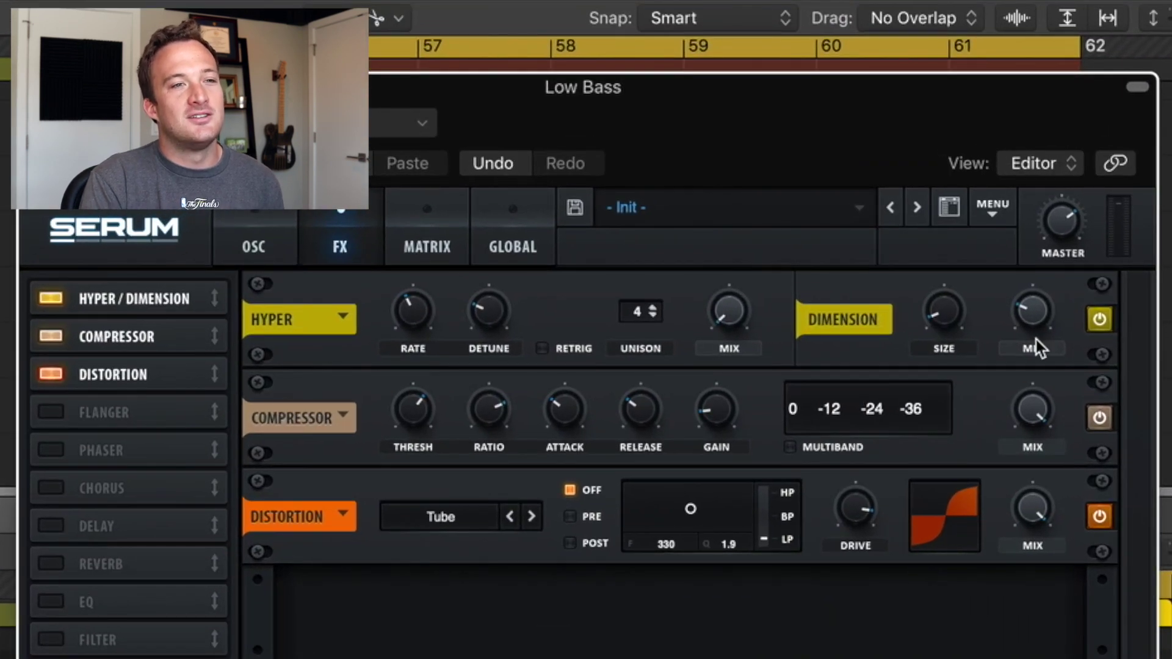
left_click(1097, 323)
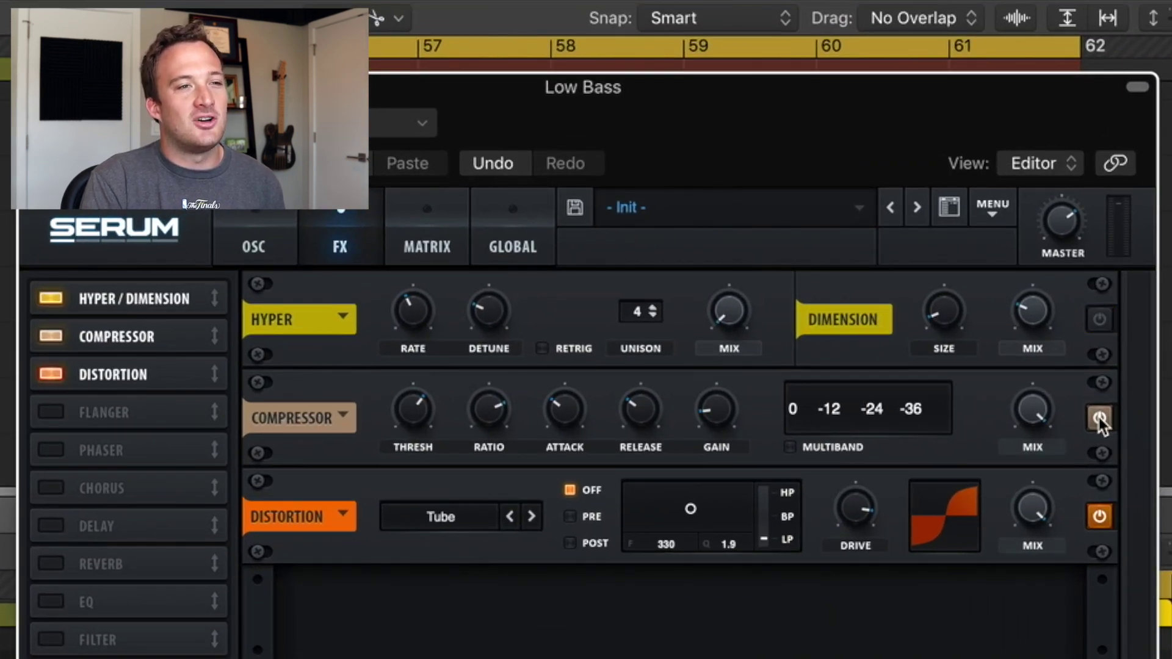
left_click(1099, 419)
left_click(1098, 518)
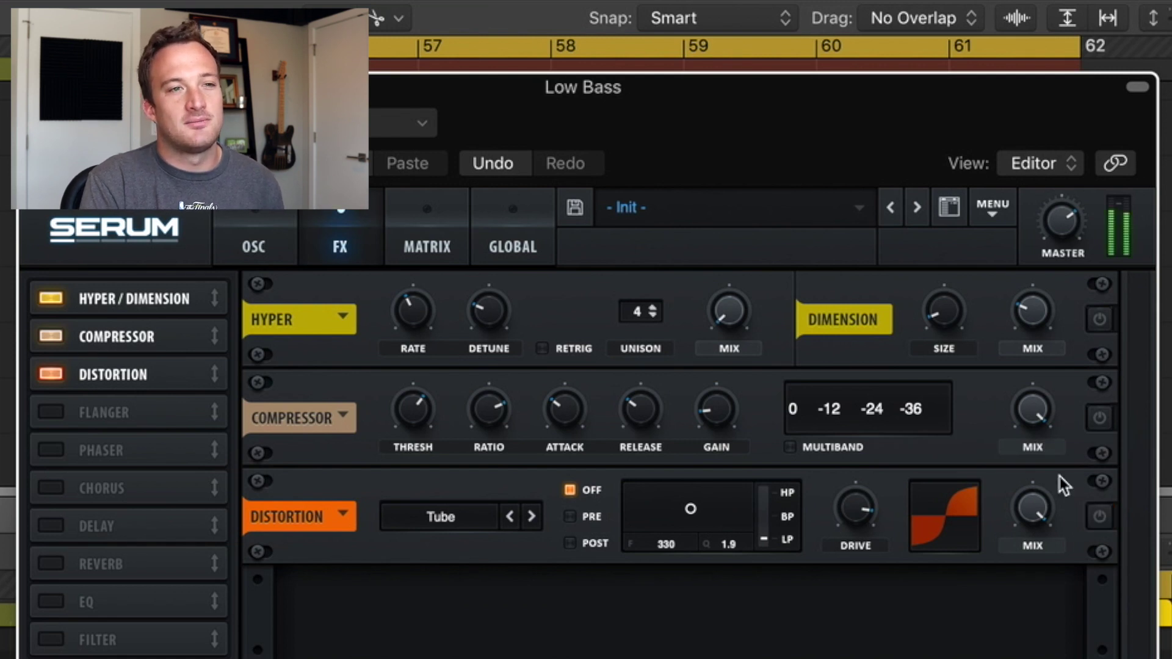
left_click(1099, 319)
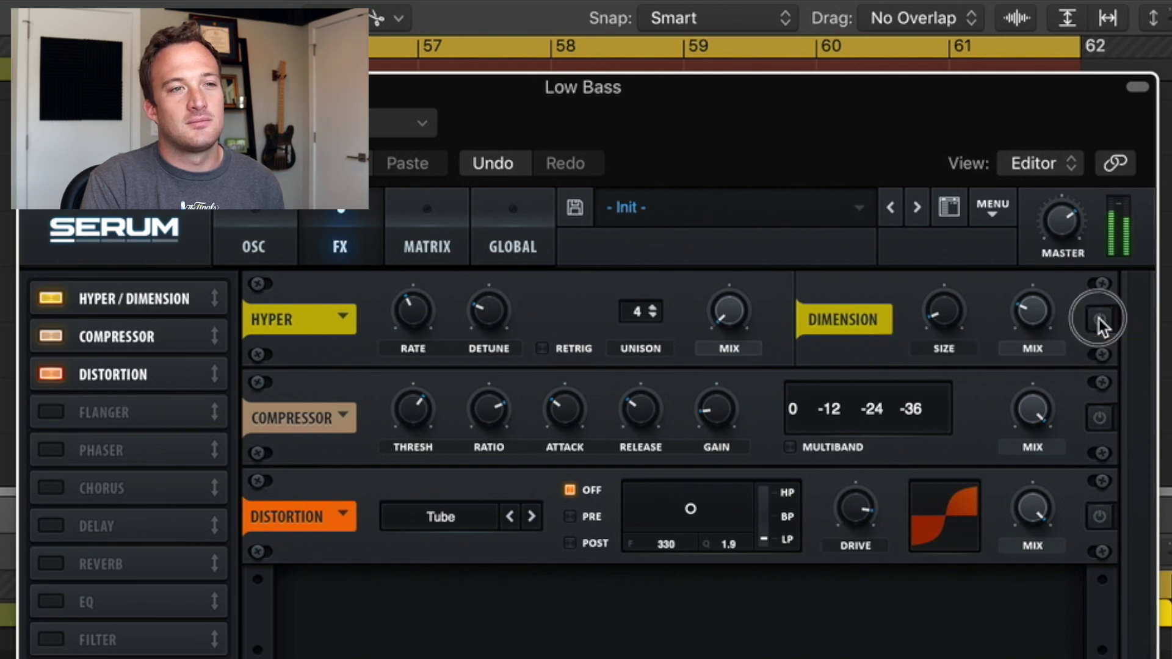
left_click(1099, 418)
left_click(1102, 519)
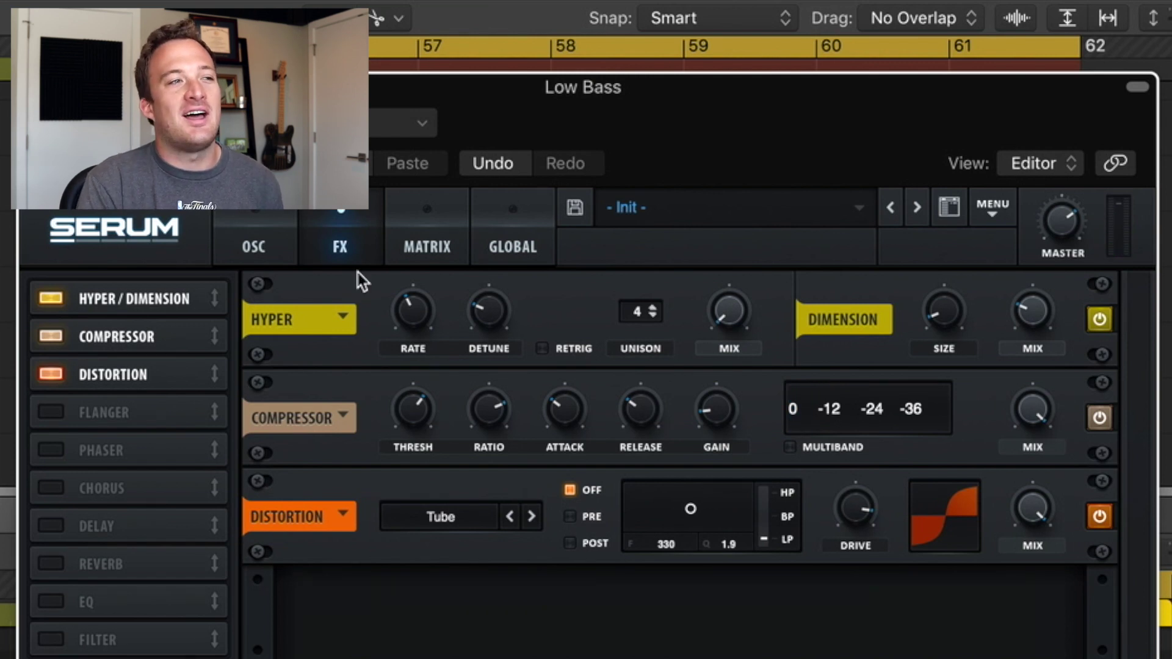
- Review the Low Bass patch's noise source, the distortion's mix and drive, and the mono voicing option
left_click(253, 246)
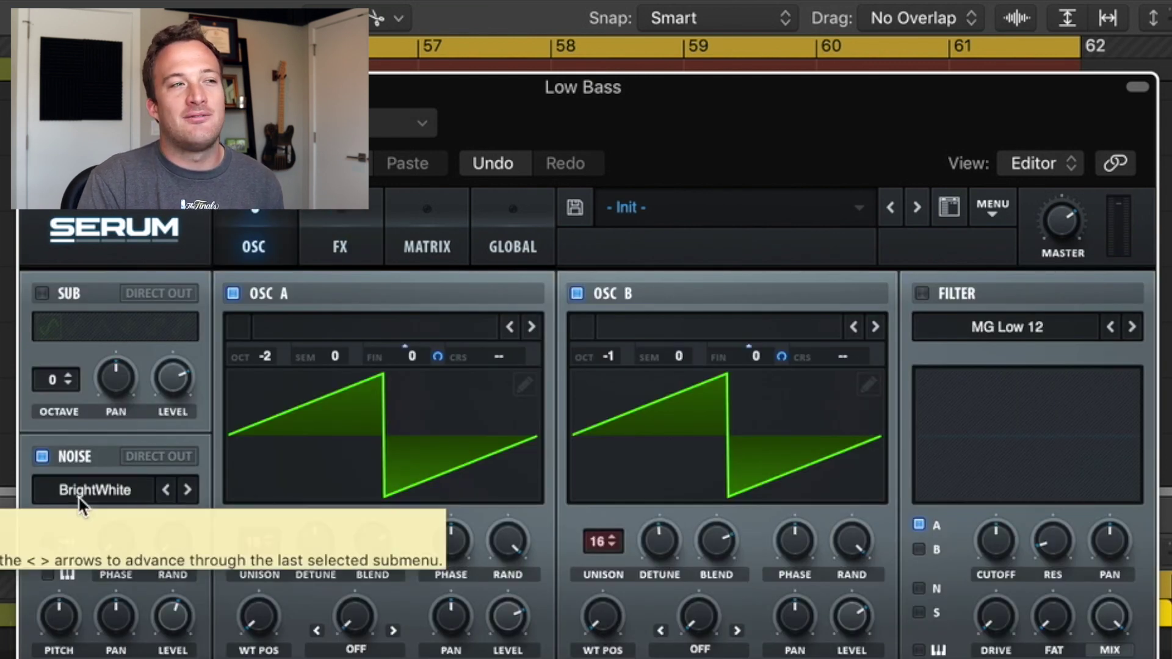
left_click(347, 232)
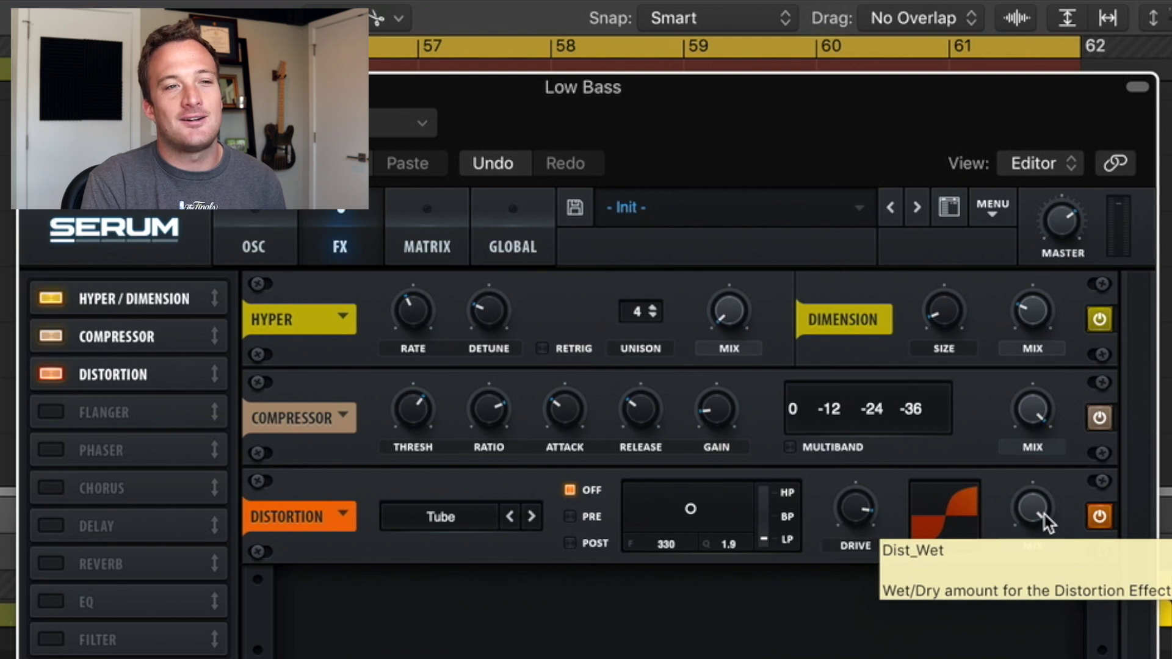
left_click_drag(1036, 514, 988, 515)
mouse_move(863, 512)
left_mouse_down()
mouse_move(864, 417)
mouse_move(855, 513)
left_mouse_up()
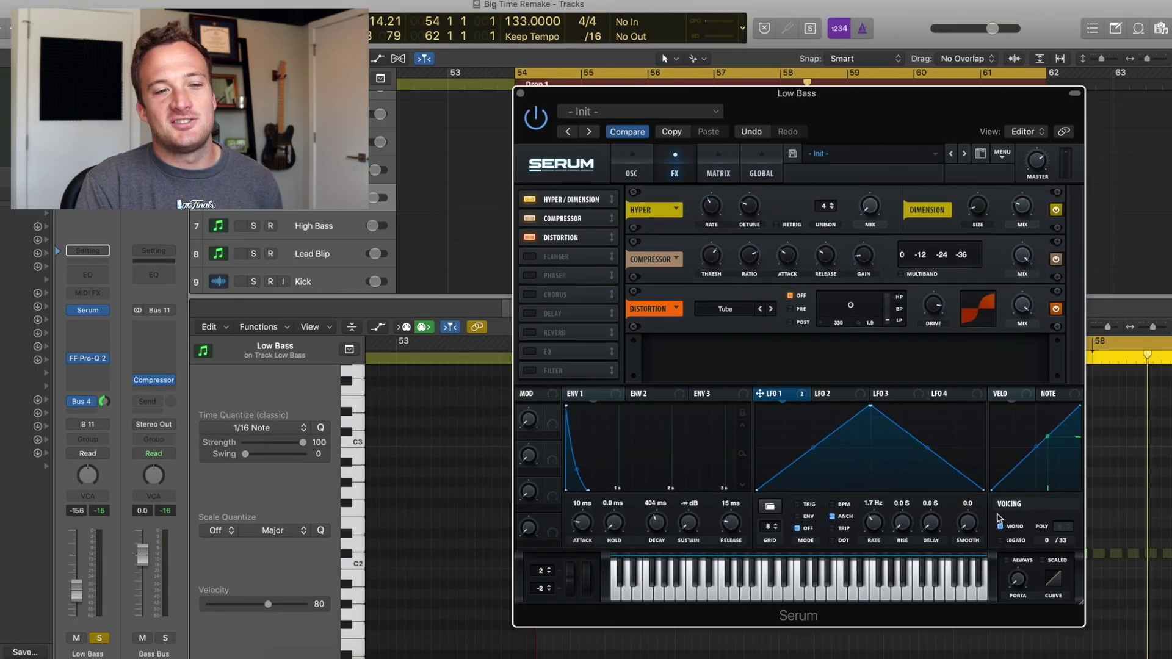
left_click(1000, 527)
left_click(1000, 527)
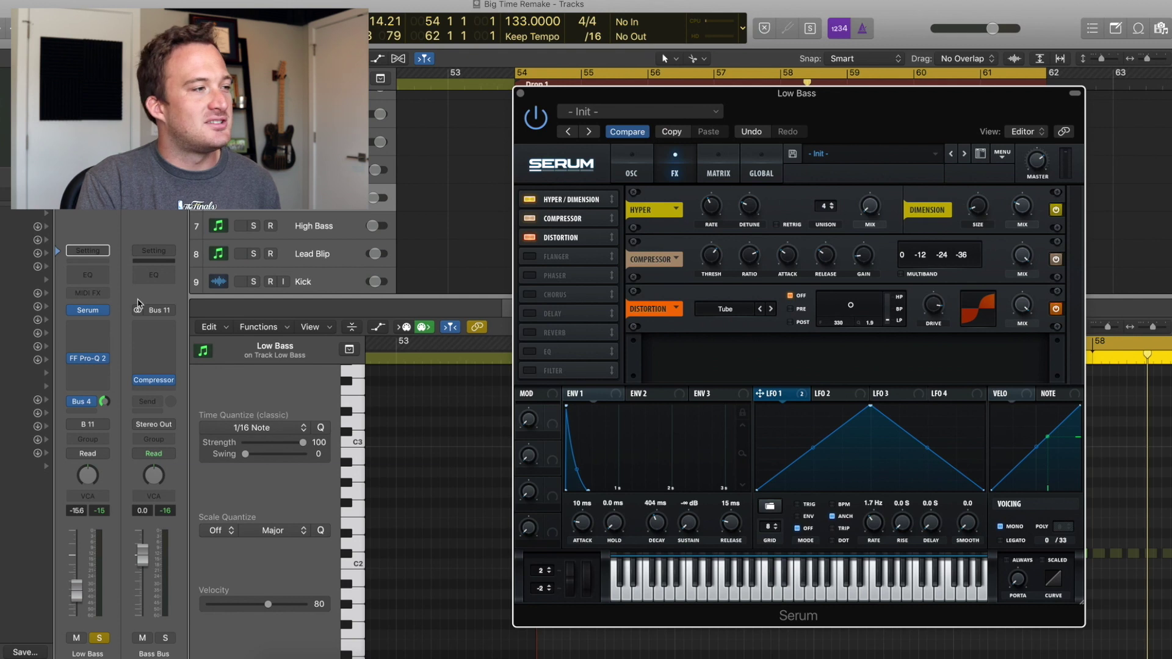
- Open the Low Bass track's Pro-Q 2 equalizer and compare the playback with the EQ bypassed and active
left_click(88, 358)
left_click_drag(227, 24, 841, 160)
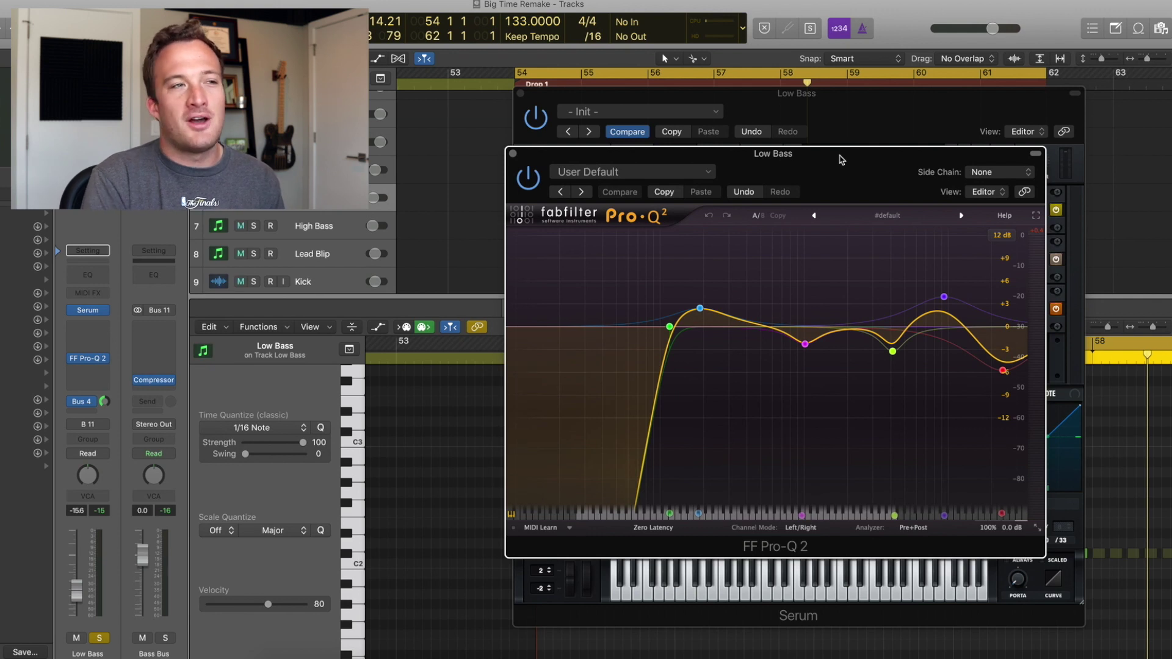
left_click(980, 515)
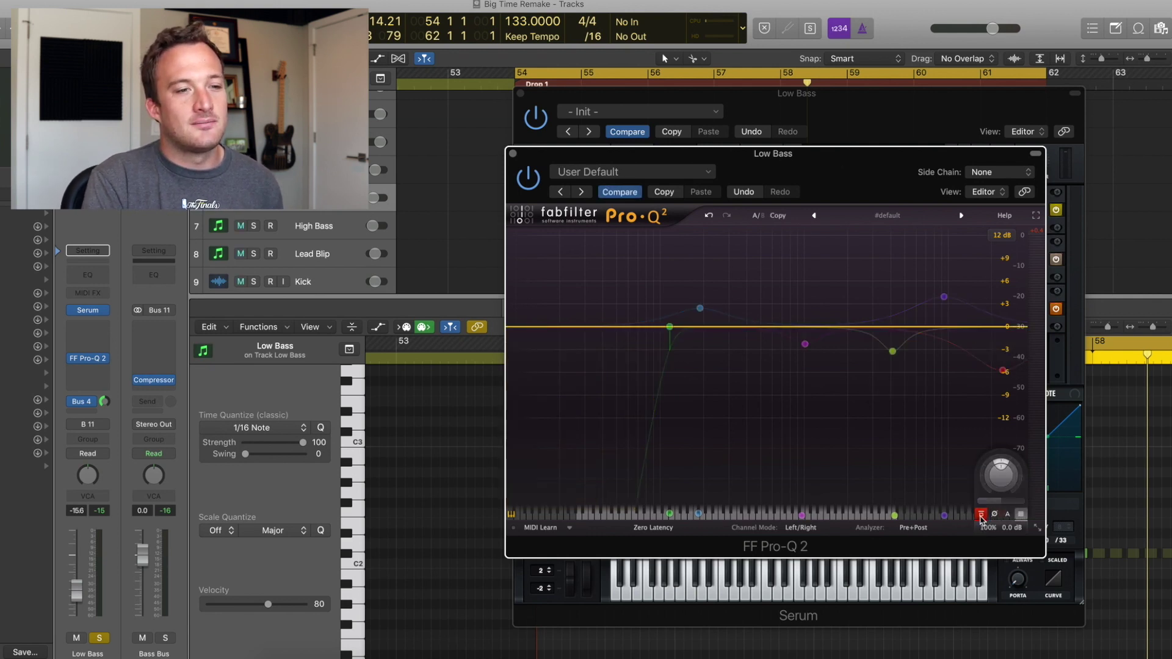
key("space")
left_click(981, 514)
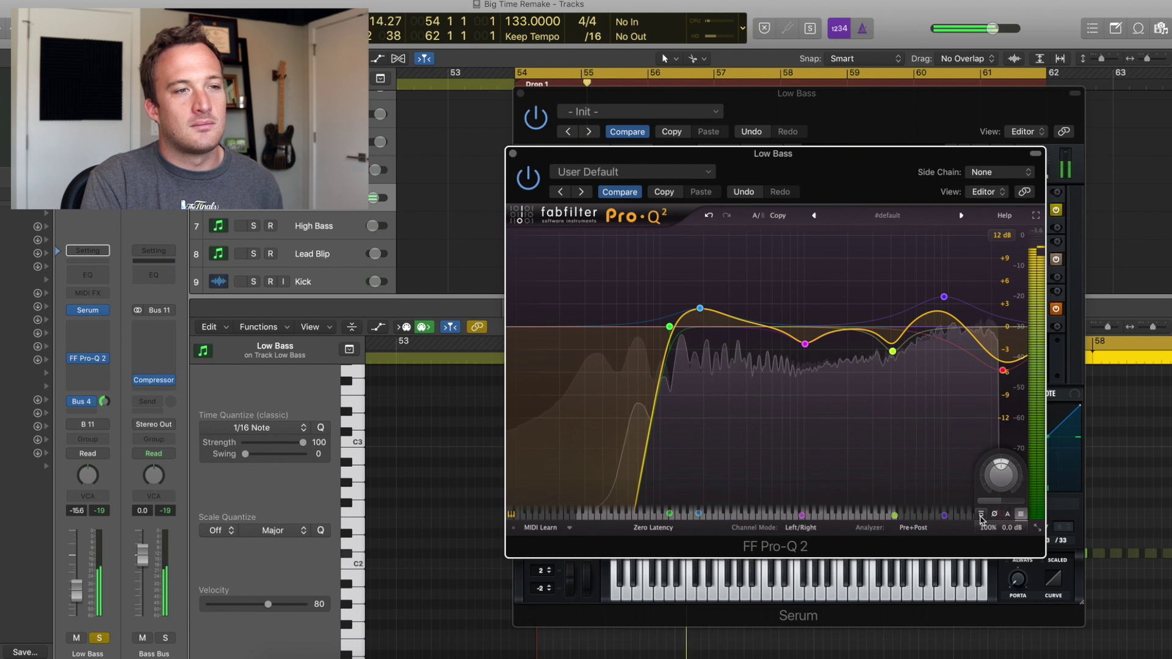
left_click(981, 515)
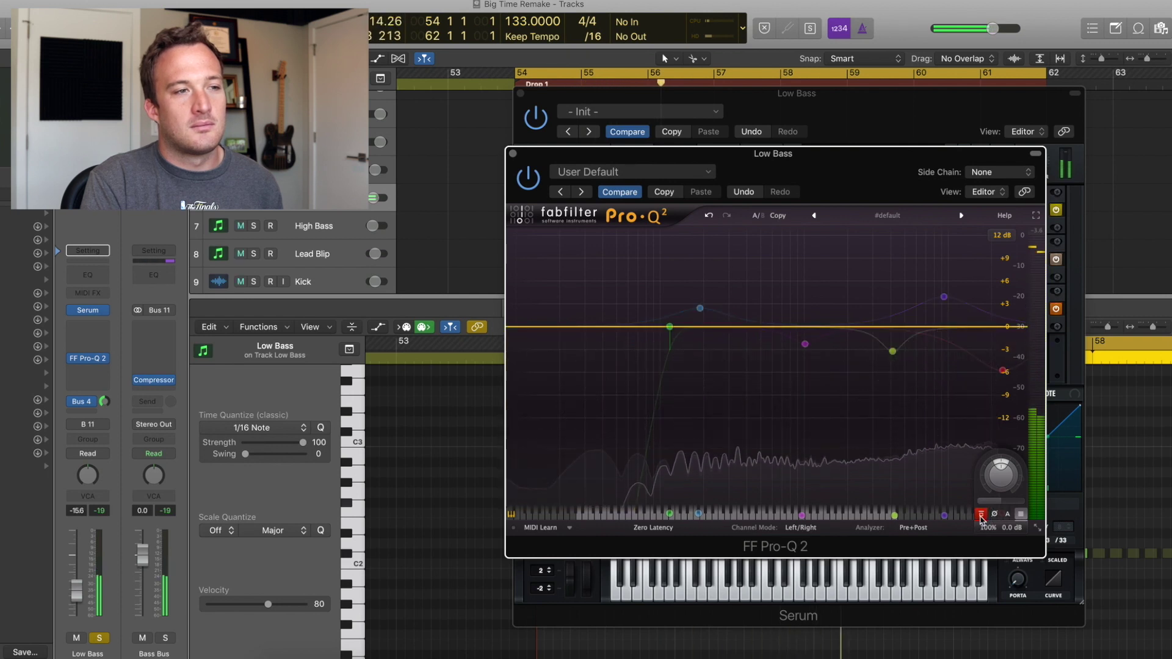
left_click(981, 514)
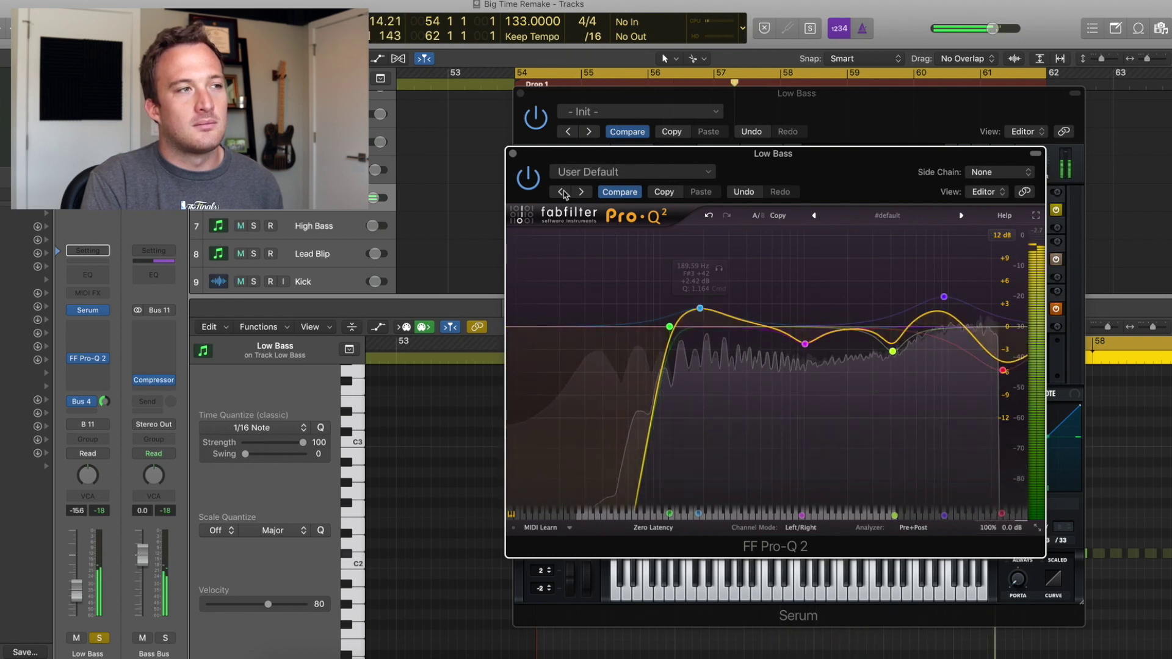
key("space")
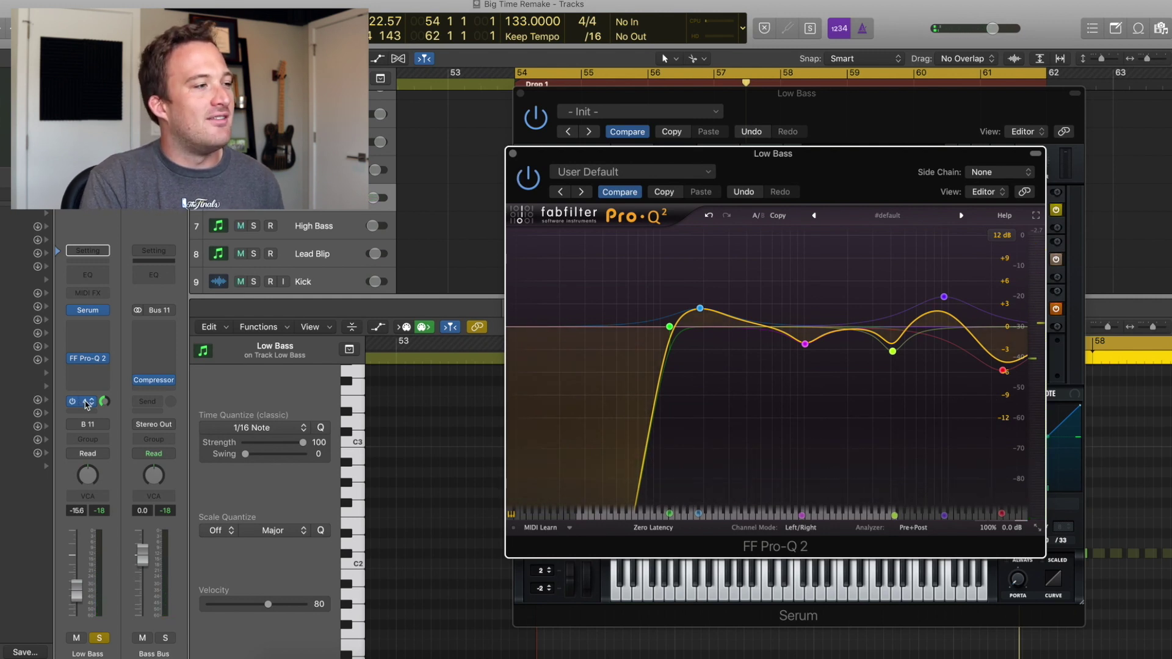
- Follow the Low Bass track's Bus 4 send to the Bass Verb channel and open its ValhallaRoom reverb to examine the settings
left_click(85, 402)
left_click(153, 358)
left_click_drag(351, 41, 1070, 186)
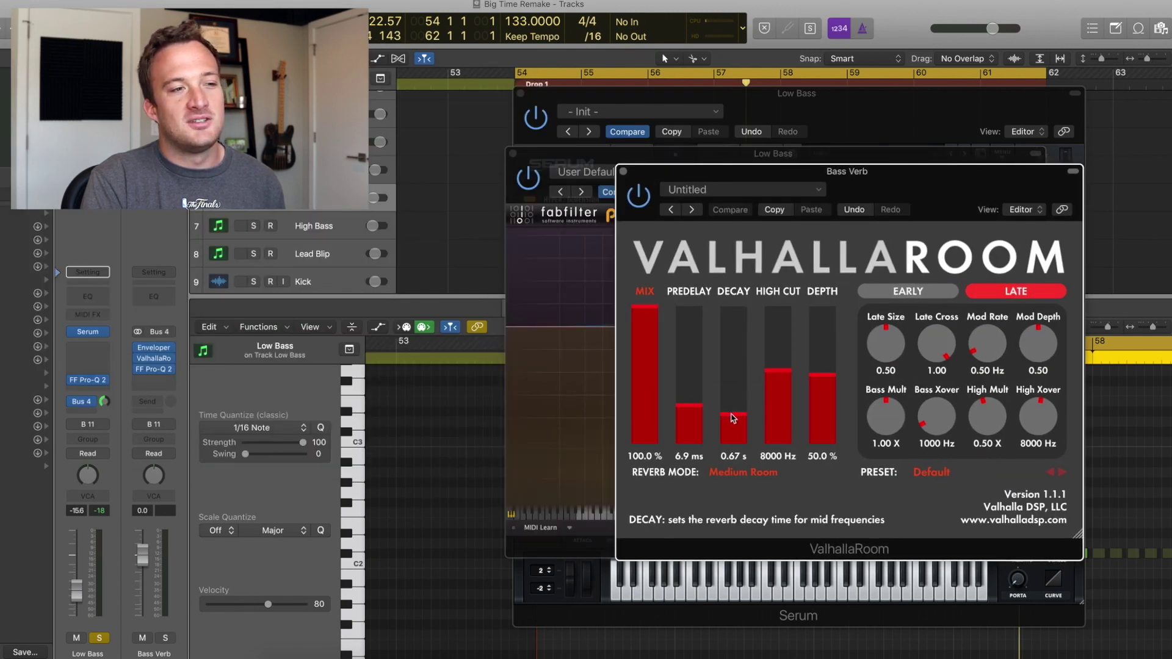
- Raise the high-cut frequency slightly in the Bass Verb channel's Pro-Q 2 during playback, and close the Bass Verb and Low Bass equalizers
left_click(155, 369)
left_click_drag(210, 20, 840, 177)
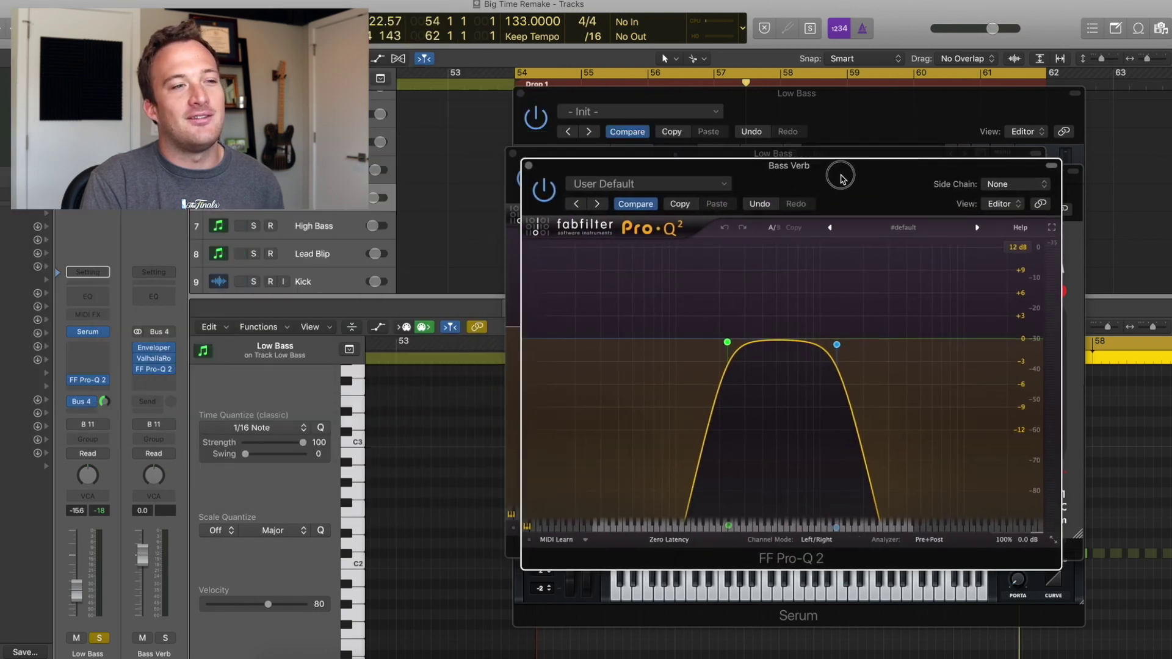
mouse_move(837, 345)
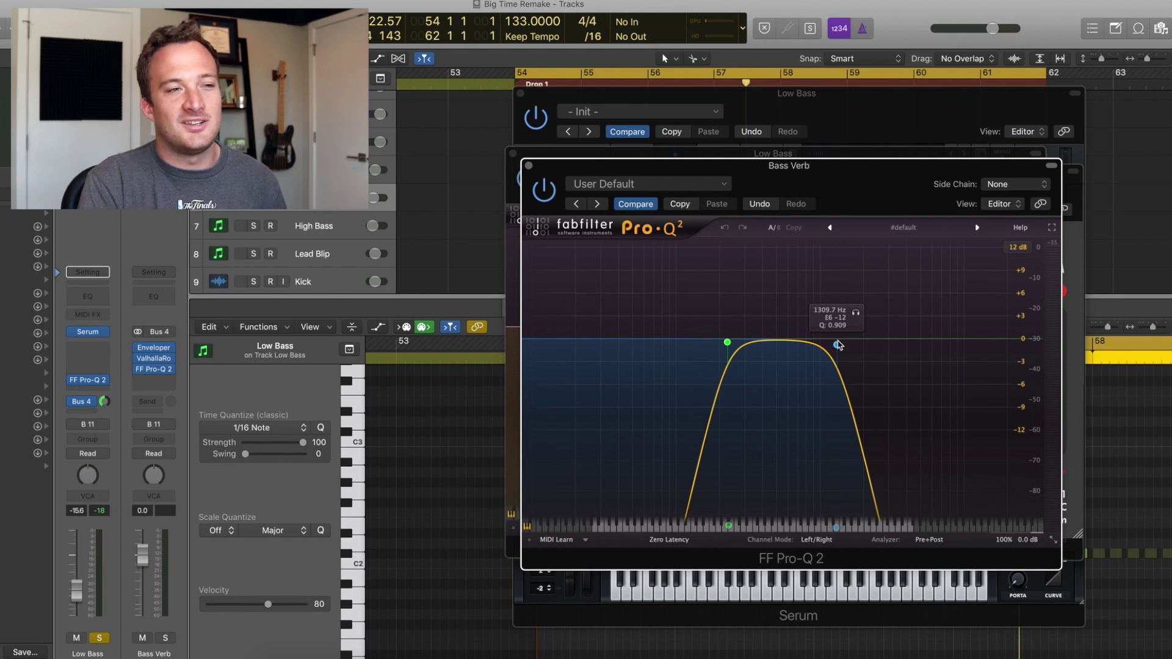
key("space")
mouse_move(837, 345)
left_mouse_down()
mouse_move(1094, 370)
mouse_move(819, 330)
mouse_move(848, 346)
left_mouse_up()
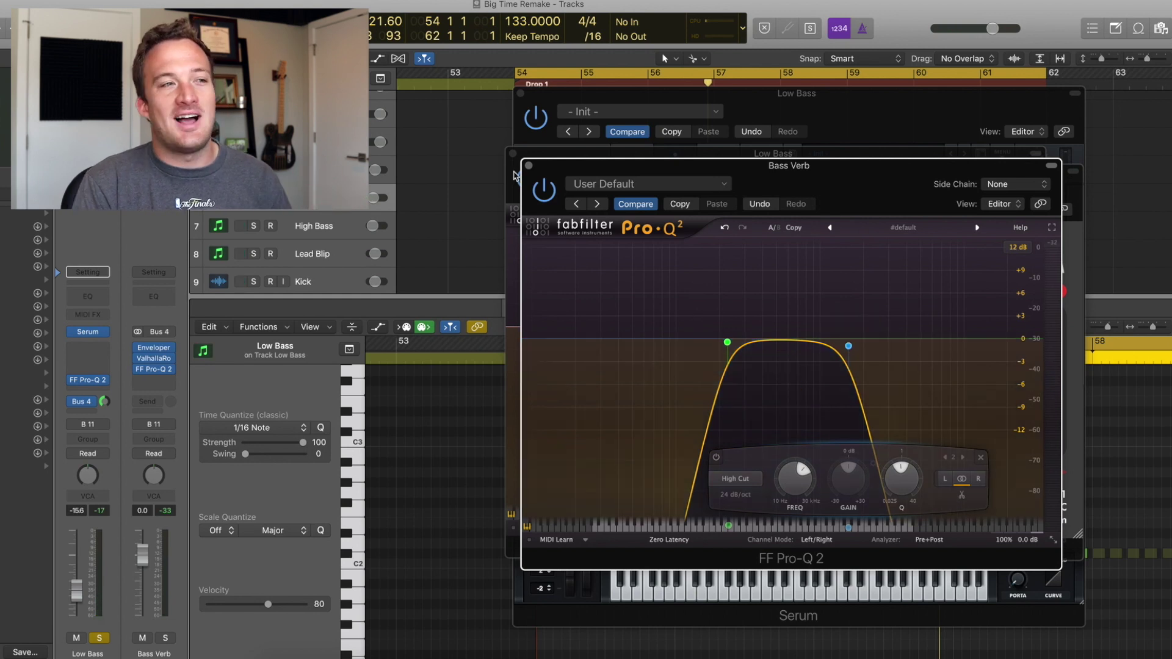
left_click(528, 166)
left_click(514, 153)
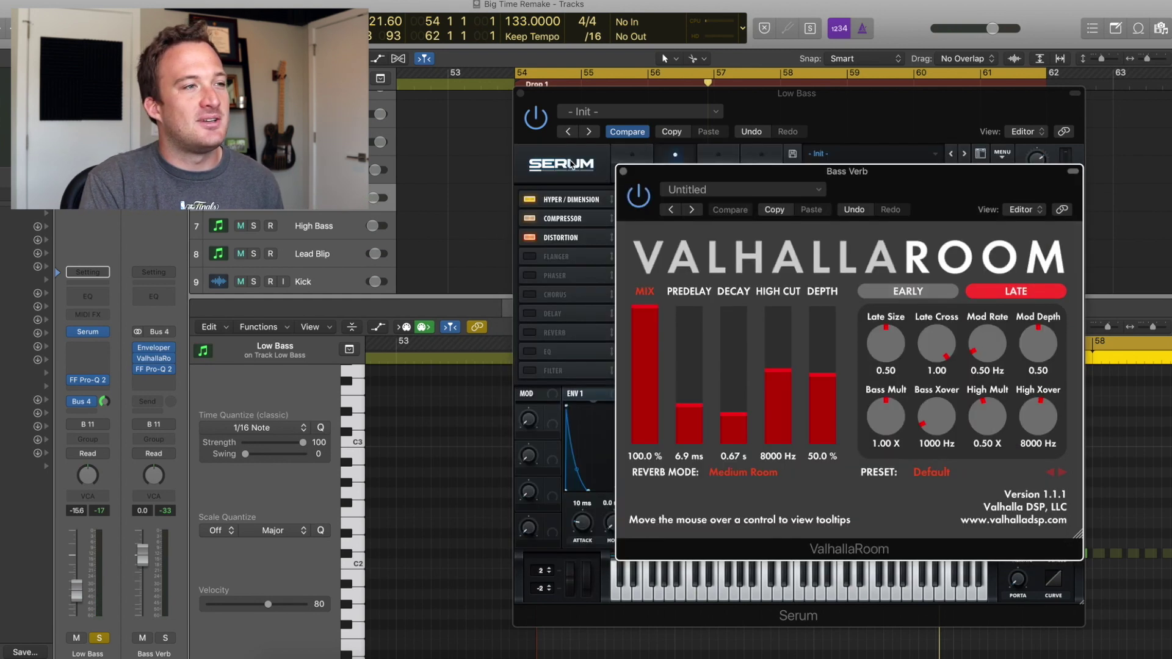
- Close the Bass Verb reverb and the Low Bass Serum windows, and play the High Bass track soloed
left_click(623, 171)
left_click(520, 93)
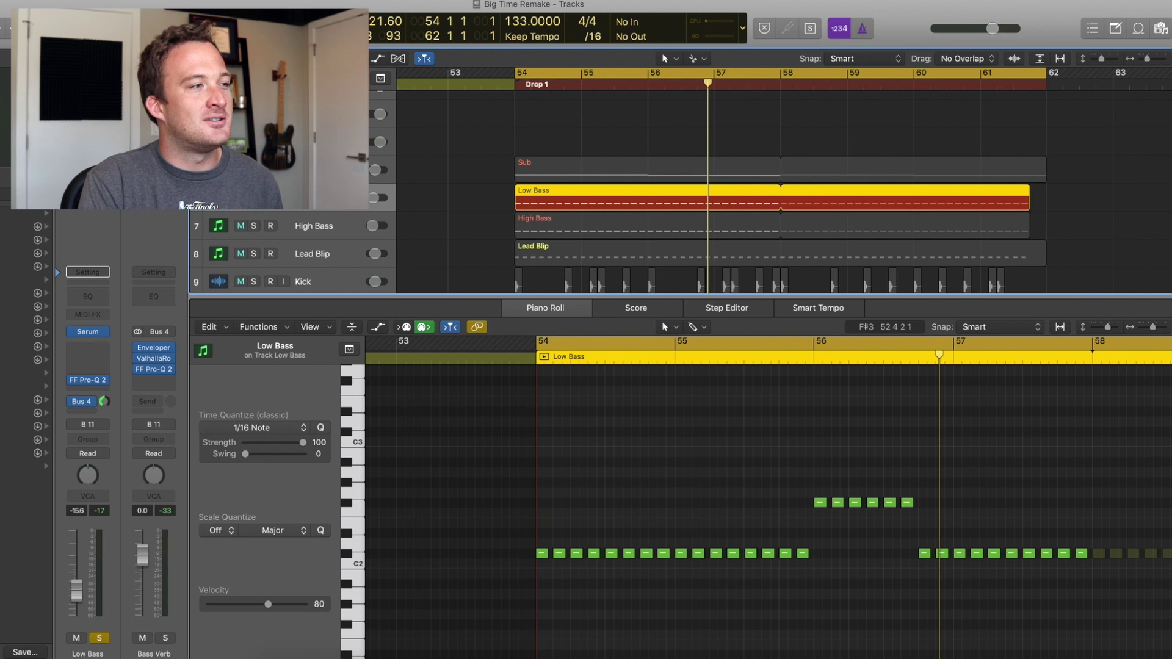
left_click(415, 233)
key("space")
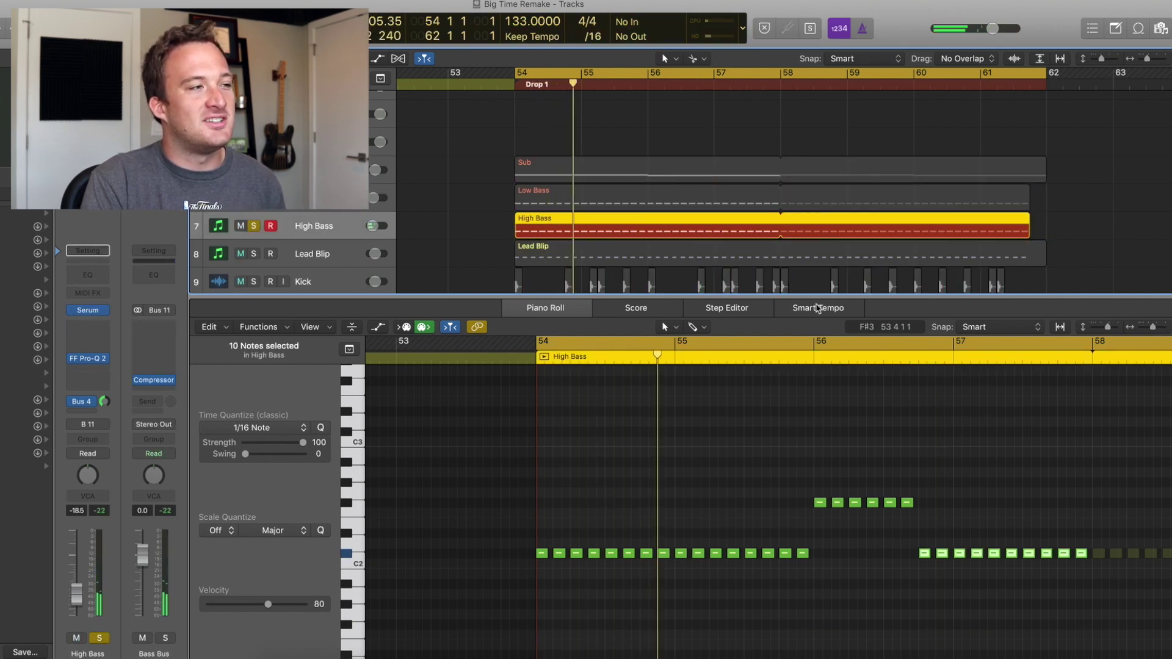
- Open the High Bass Serum patch and review oscillator B's unison detune, the noise source and the effects rack
left_click(88, 310)
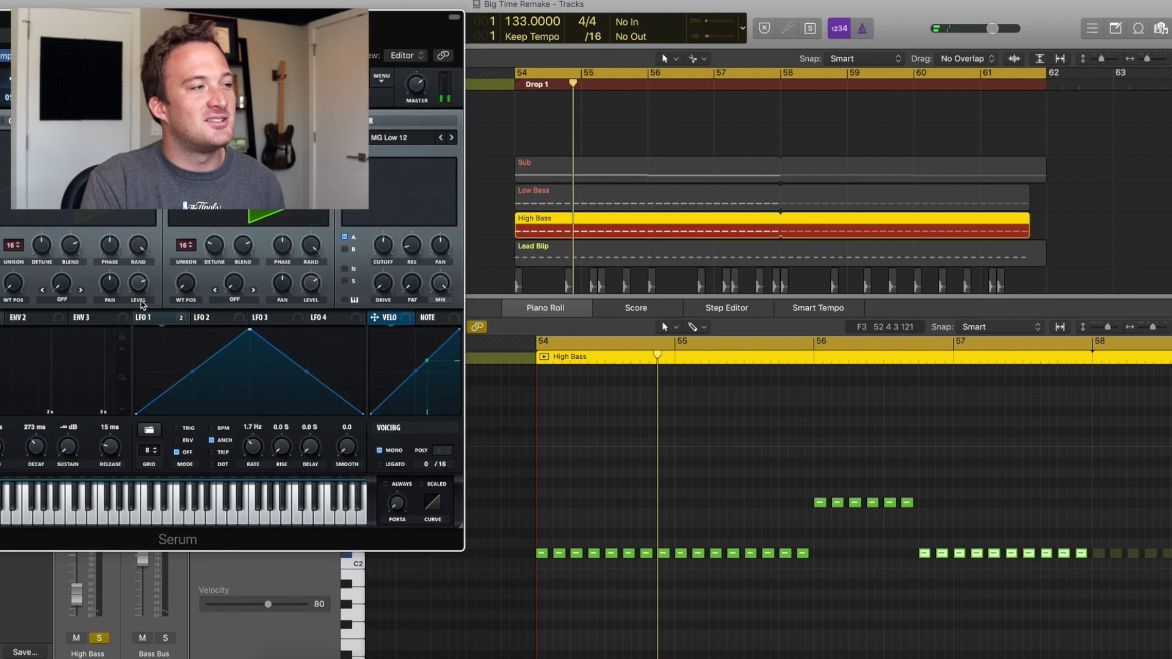
left_click_drag(294, 32, 933, 104)
left_click(834, 220)
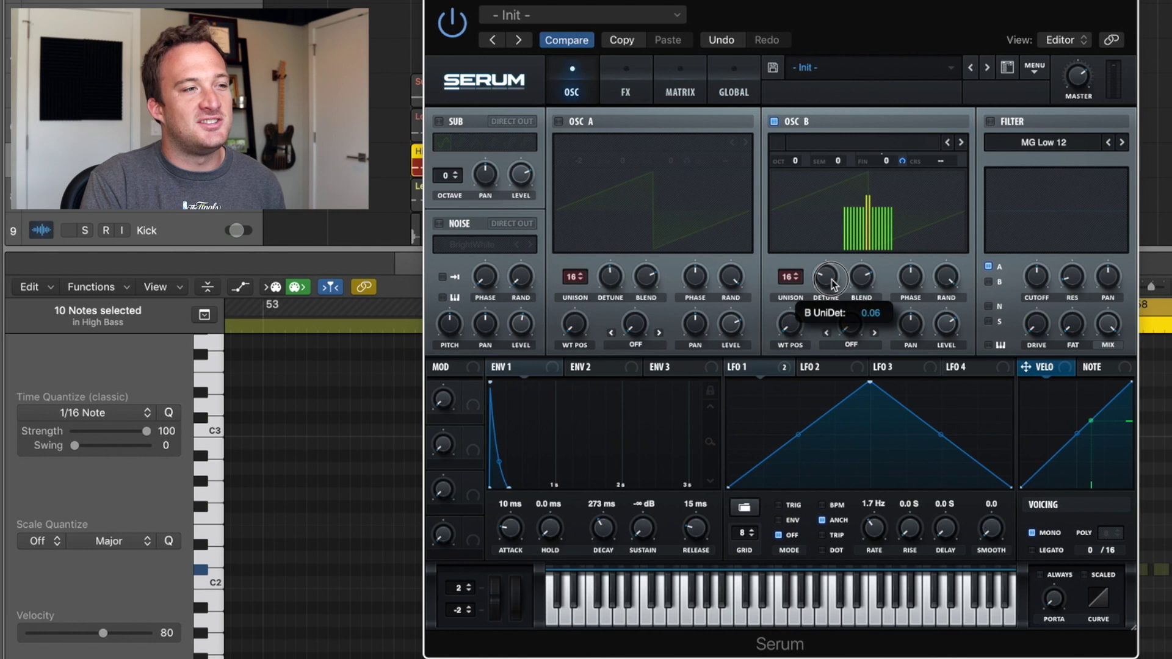
left_click(441, 225)
left_click(440, 225)
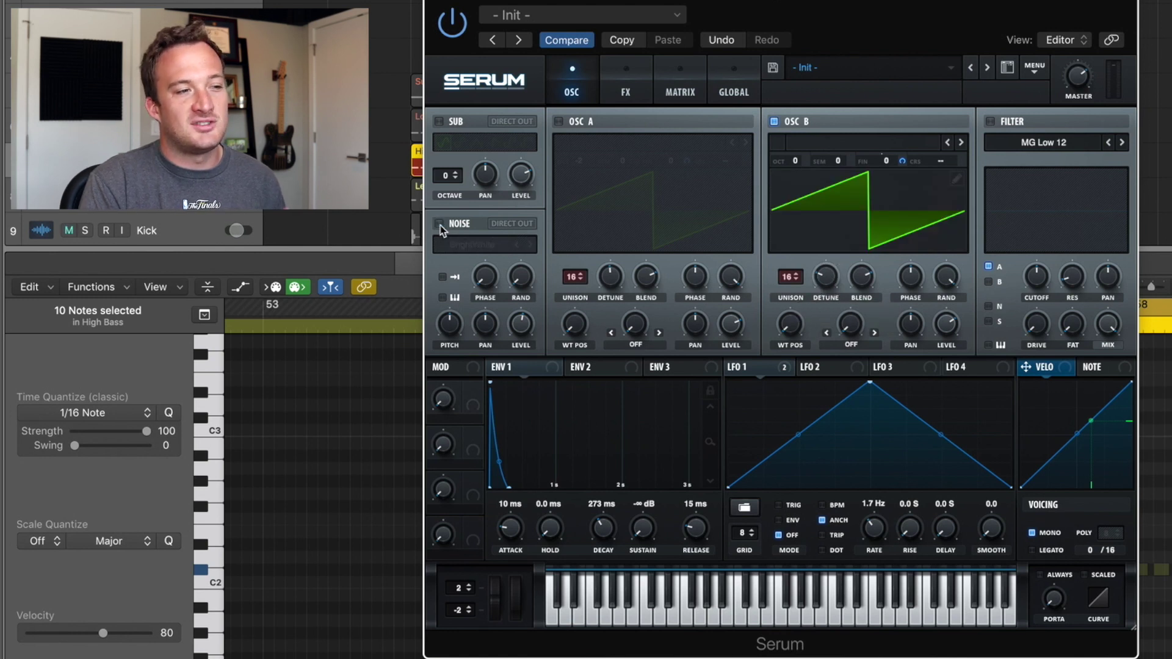
left_click(625, 81)
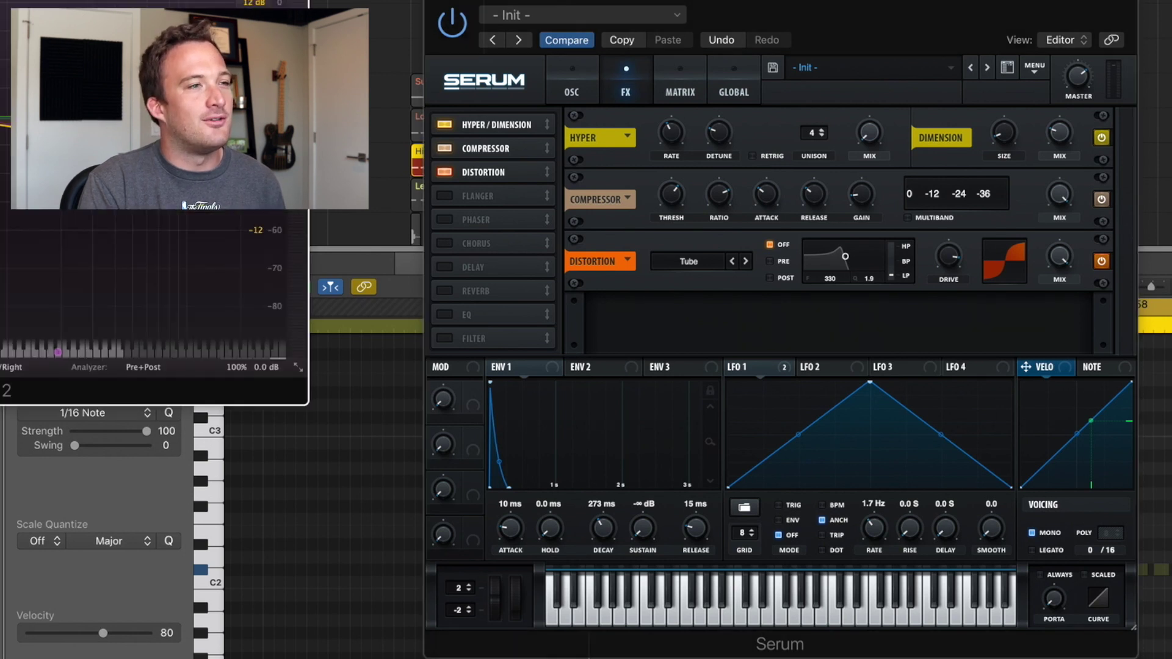
- Look over the High Bass Pro-Q 2 equalizer, and close both the equalizer and the Serum window
left_click_drag(29, 0, 815, 75)
left_click(430, 46)
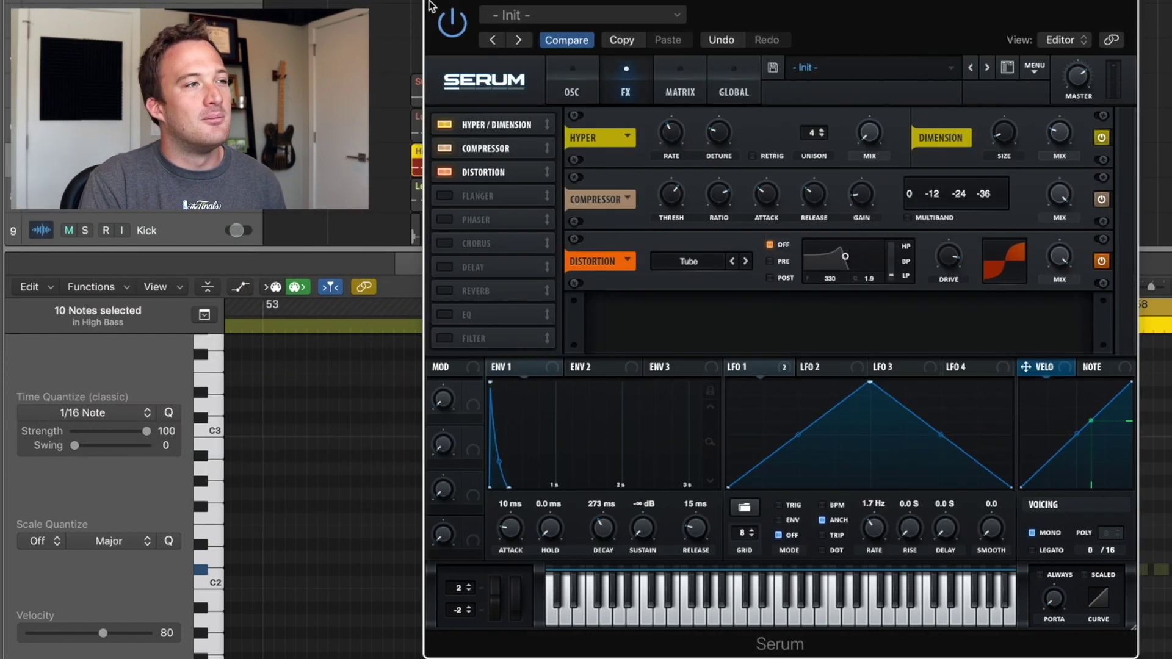
left_click(433, 1)
- Solo the Low Bass and Sub tracks alongside High Bass and play the three bass layers together
left_click(258, 199)
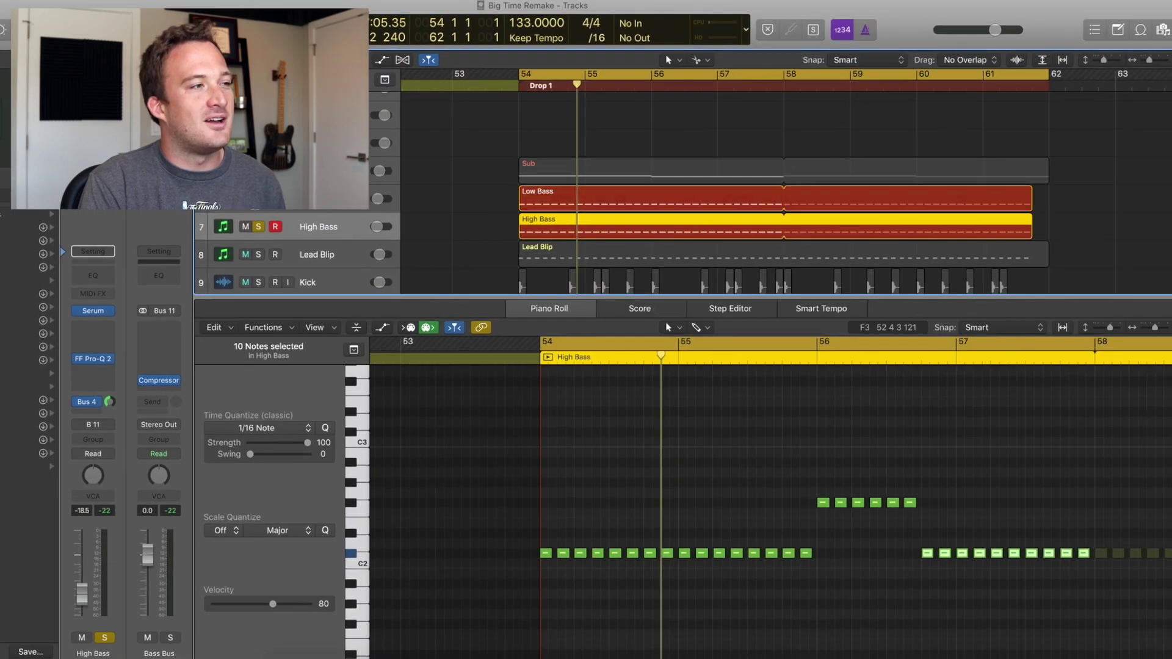
left_click(258, 170)
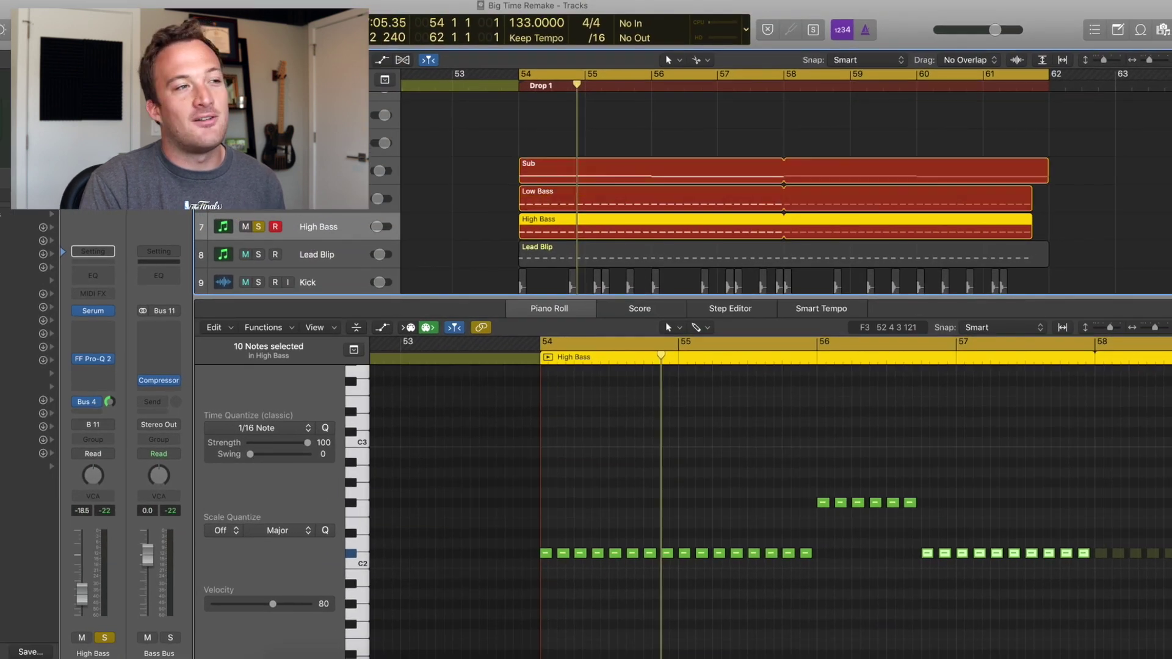
key("space")
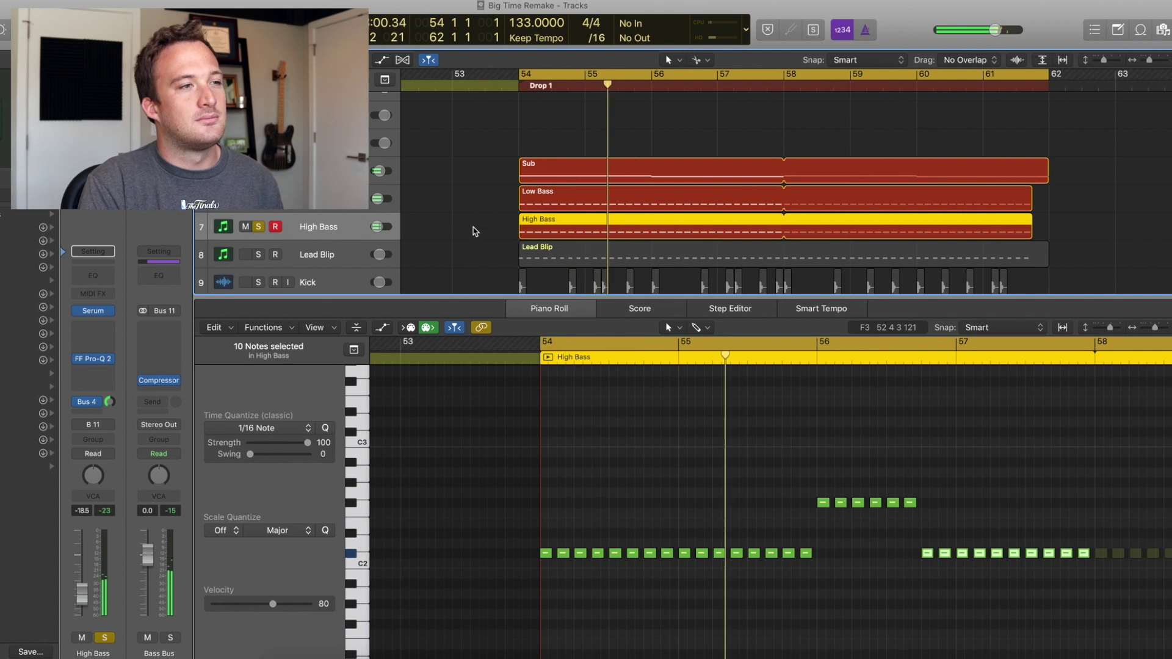
key("space")
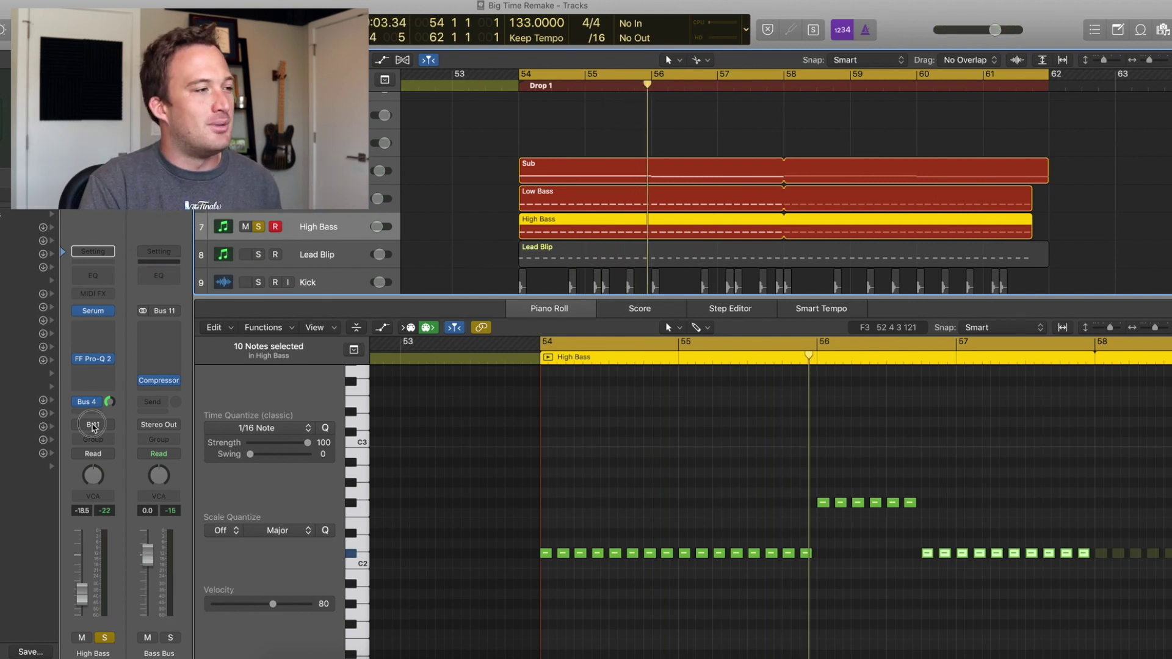
- Examine the Bass Bus side-chain compressor, clear the bass solos and play the full drop through it, and close the compressor
left_click_drag(352, 38, 937, 157)
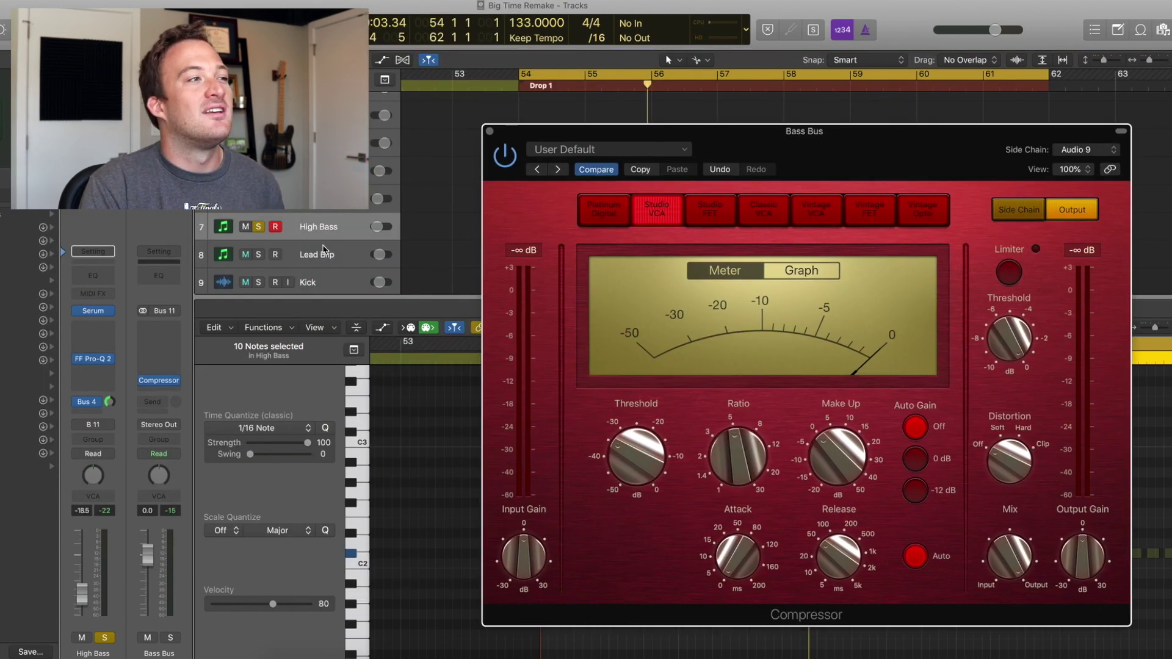
left_click(258, 227)
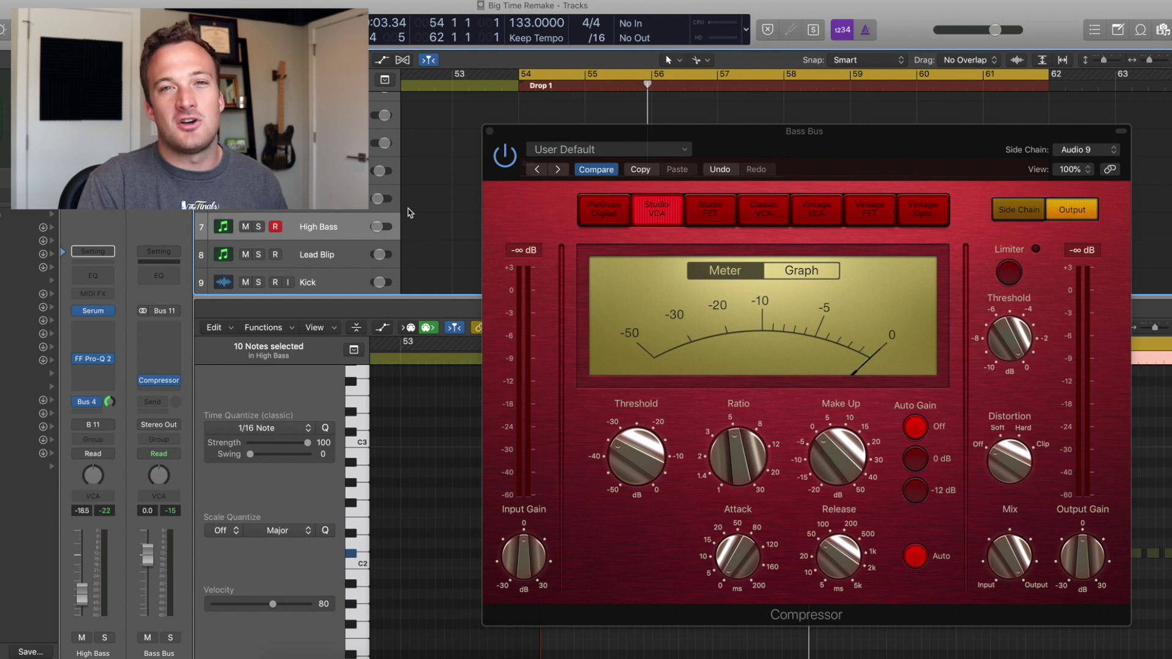
left_click(639, 466)
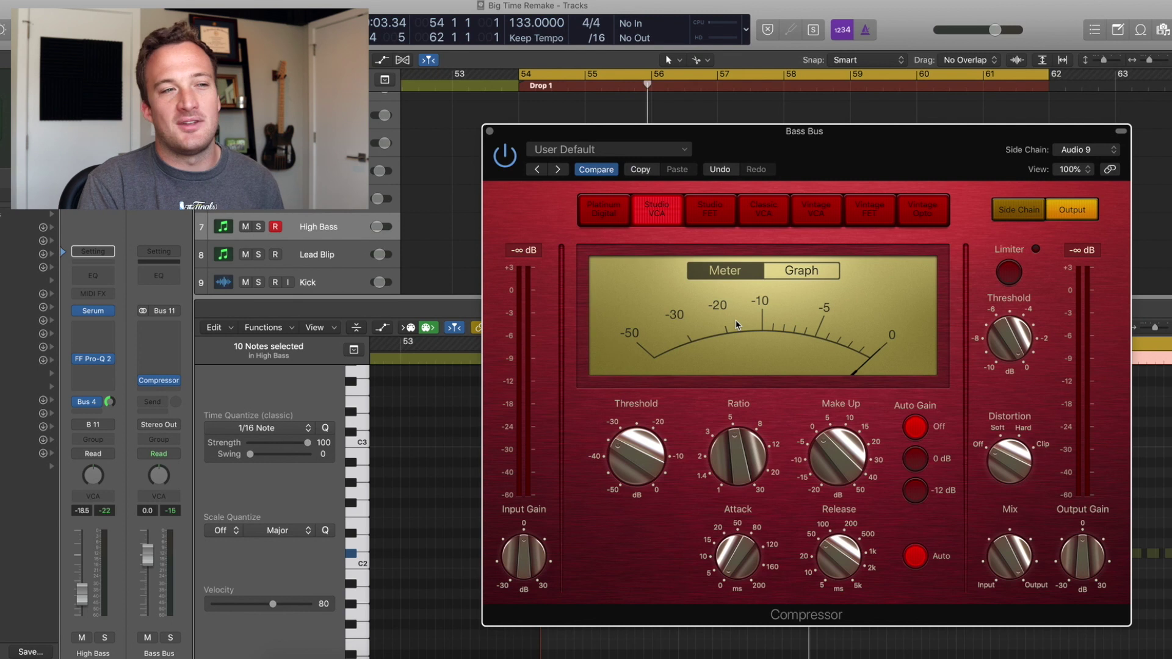
key("space")
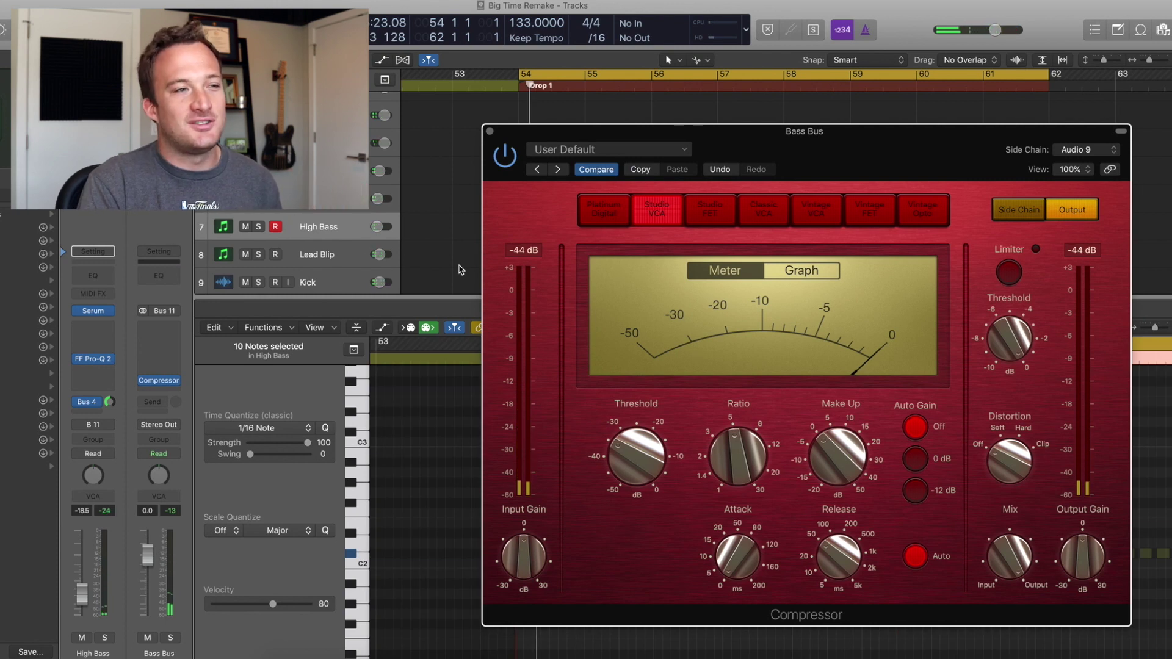
left_click_drag(621, 469, 637, 575)
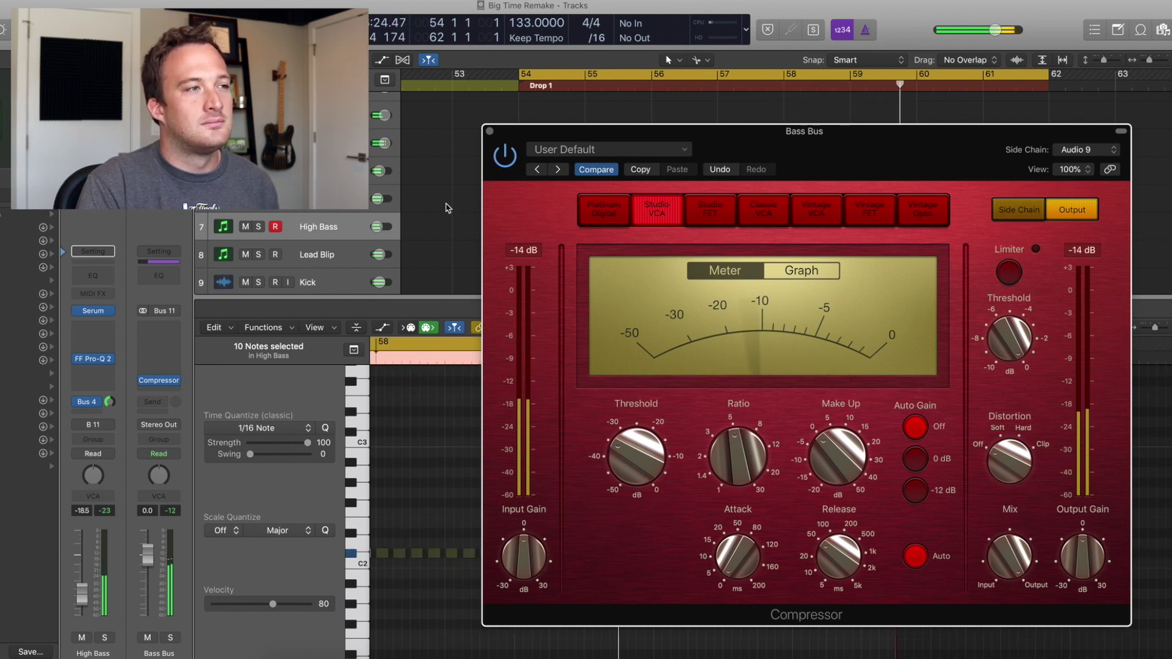
left_click(490, 131)
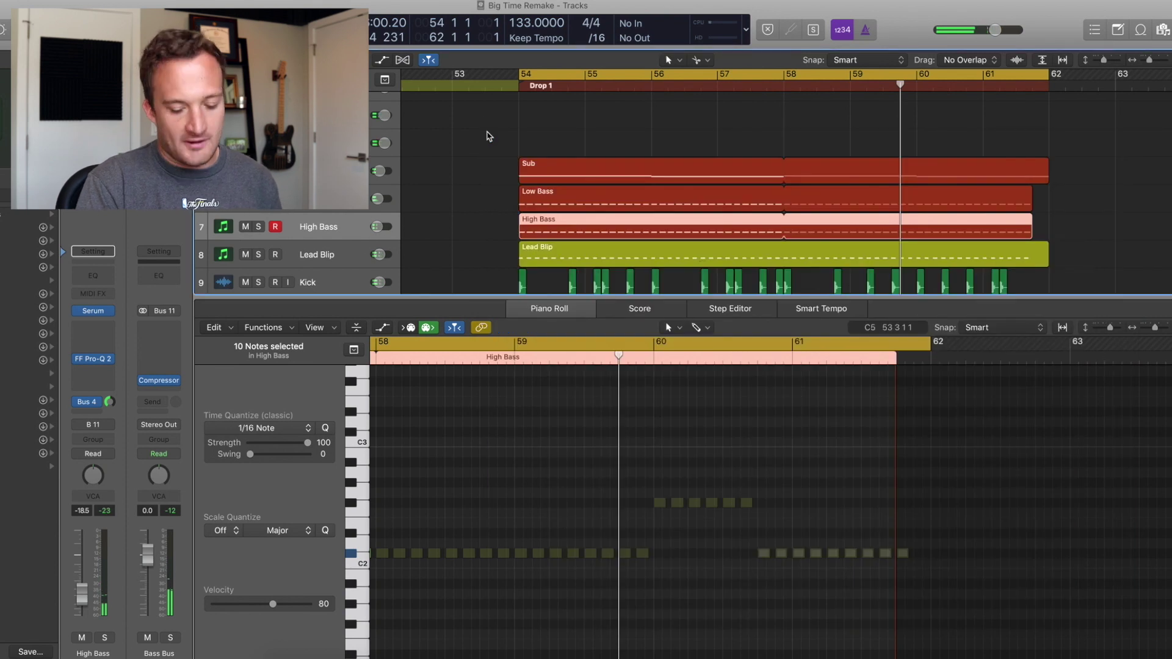
- Hide the piano roll, solo the Lead Blip track and play it from the start of the drop
key("p")
left_click(428, 209)
left_click(331, 255)
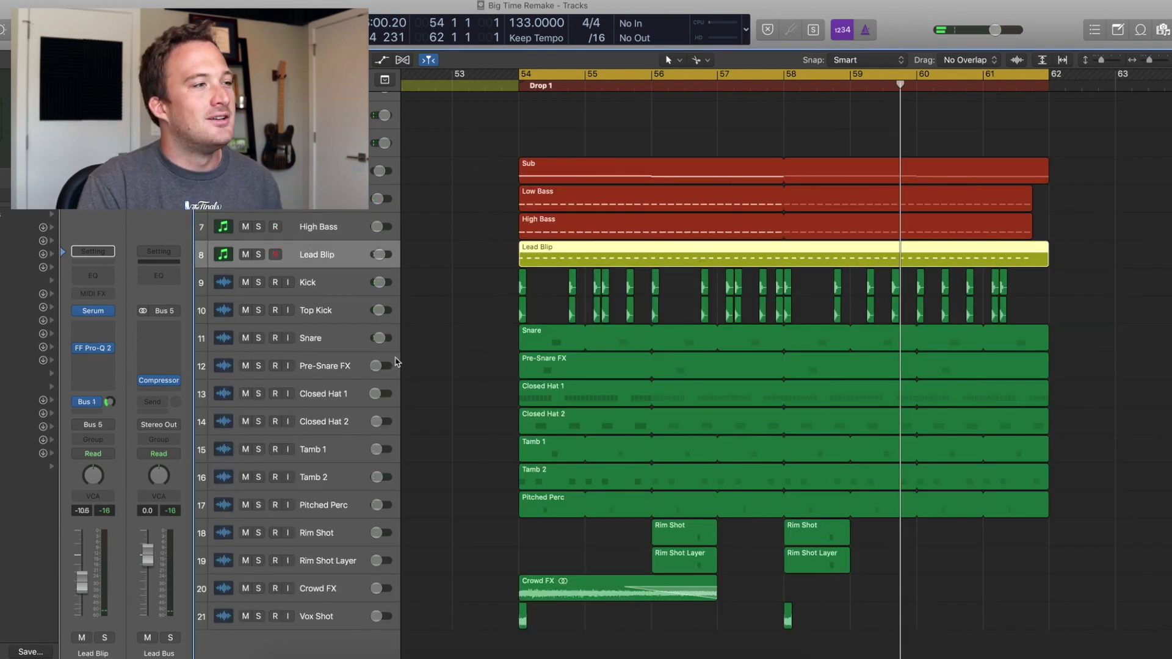
left_click(259, 257)
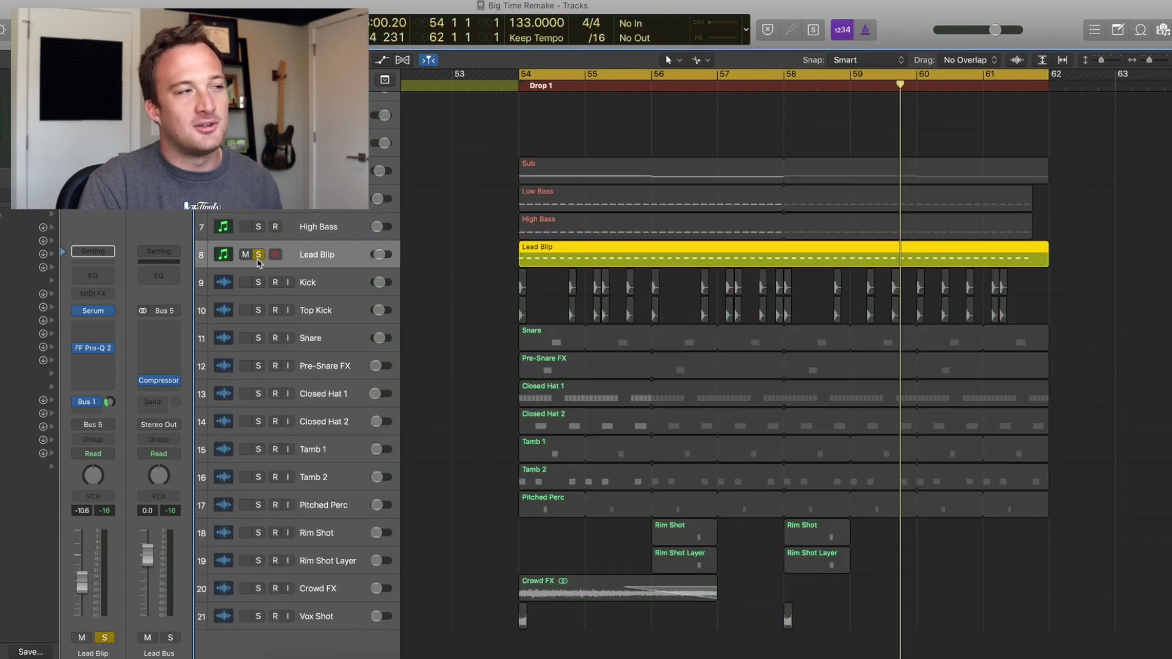
key("space")
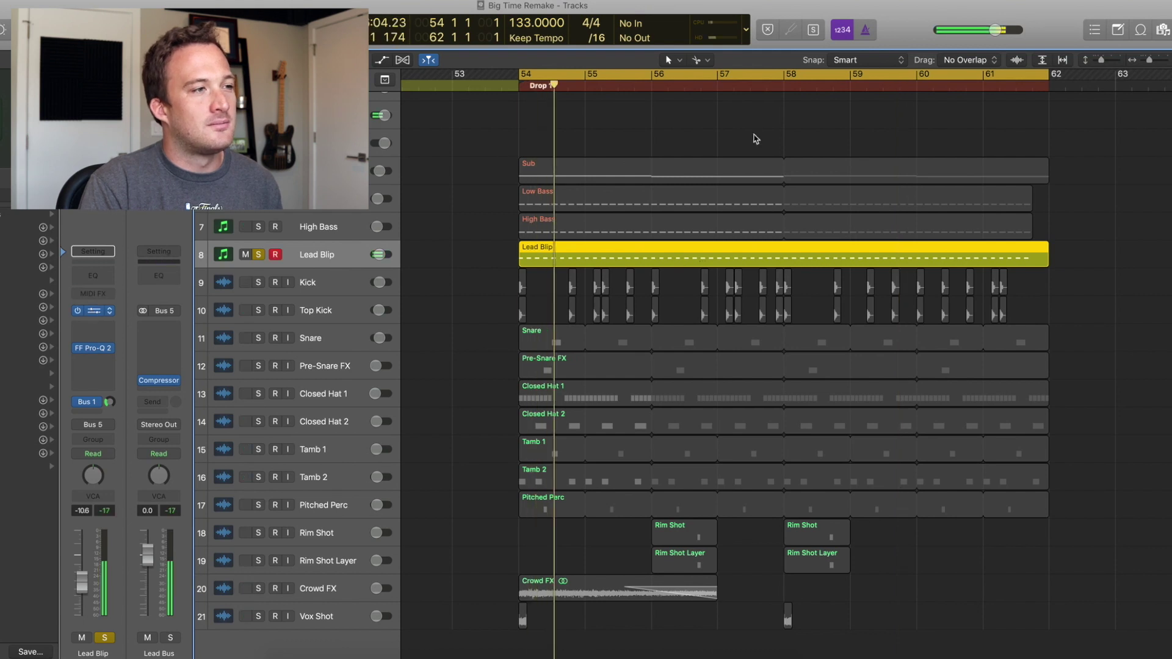
- Open the Lead Blip Serum patch and locate oscillator A's Basic Mg wavetable in the Analog category, keeping that selection
left_click(93, 311)
left_click_drag(191, 23, 843, 99)
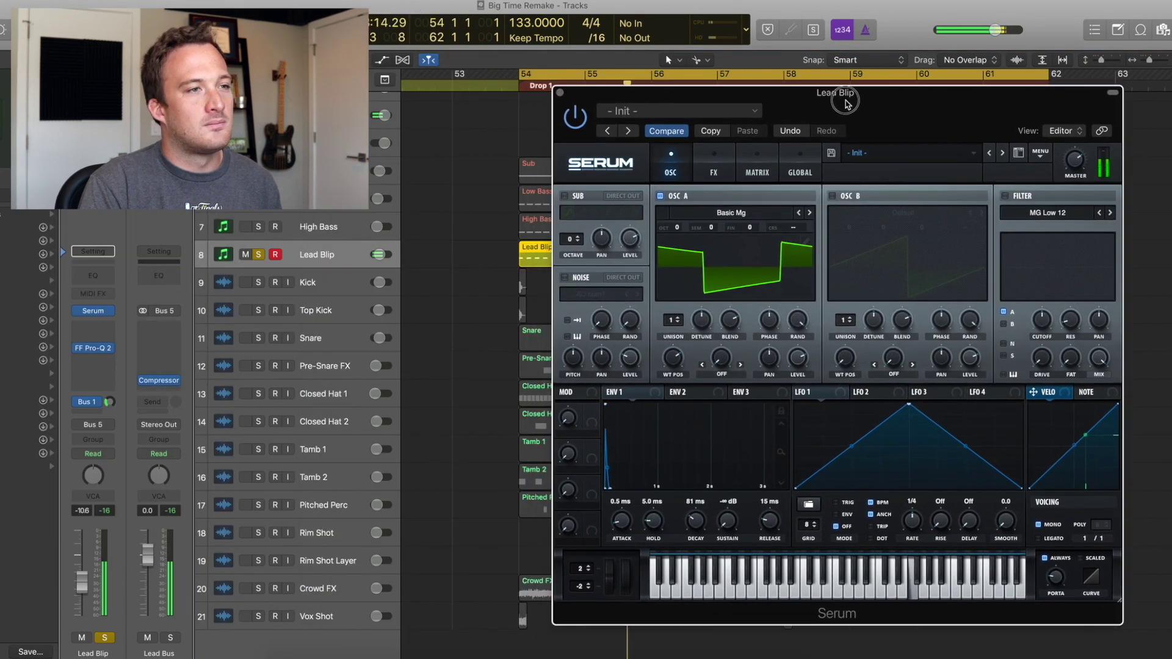
left_click(755, 214)
mouse_move(778, 225)
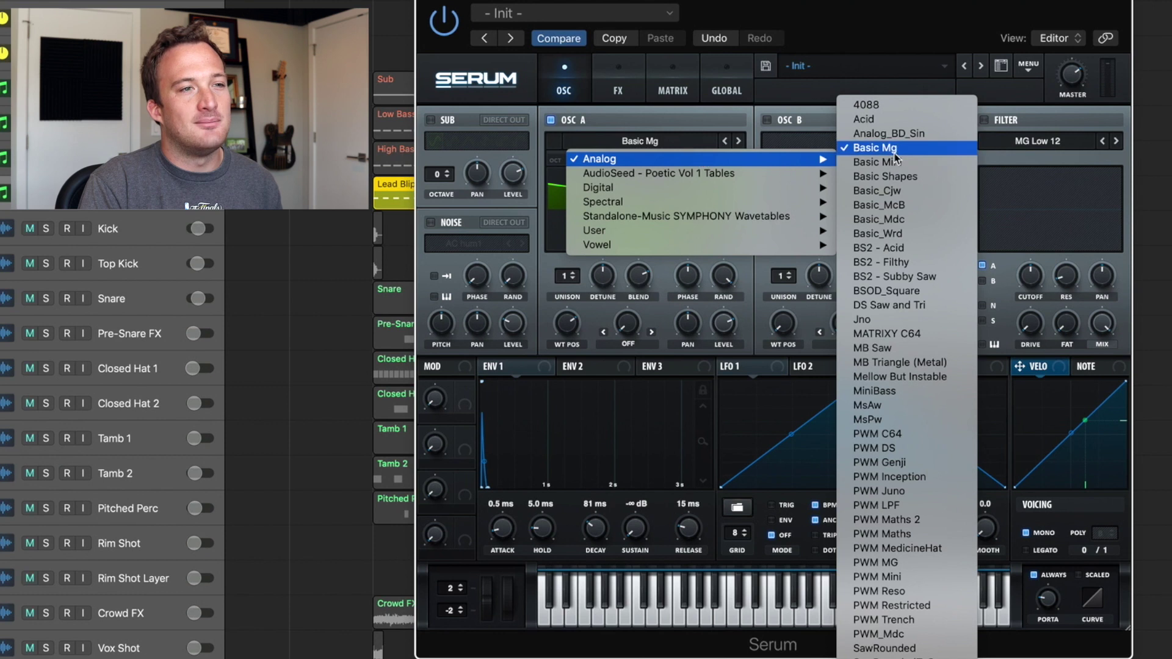
left_click(932, 219)
- Check oscillator A's wavetable position and set the Envelope 1 decay to 78 ms in the Lead Blip patch
mouse_move(567, 324)
left_mouse_down()
mouse_move(570, 377)
mouse_move(566, 329)
left_mouse_up()
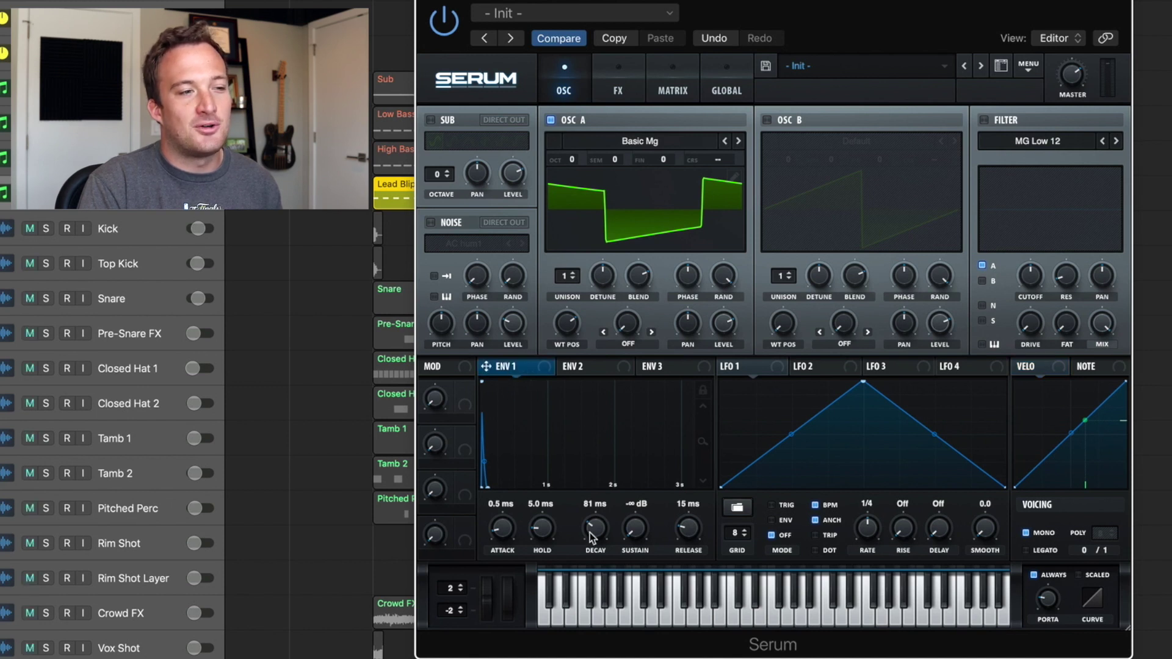
mouse_move(591, 537)
left_mouse_down()
mouse_move(600, 487)
mouse_move(599, 534)
left_mouse_up()
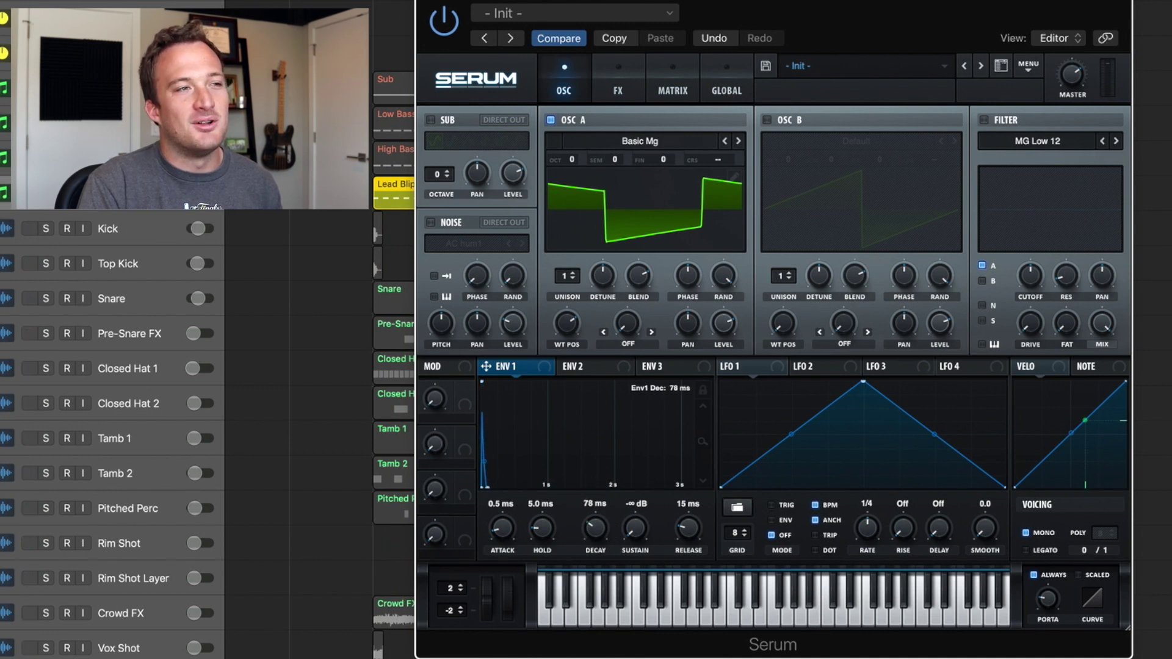
- Compare the Lead Blip sound with its Hyper/Dimension, compressor and distortion effects bypassed and re-enabled, and check the mono voicing option
left_click(618, 90)
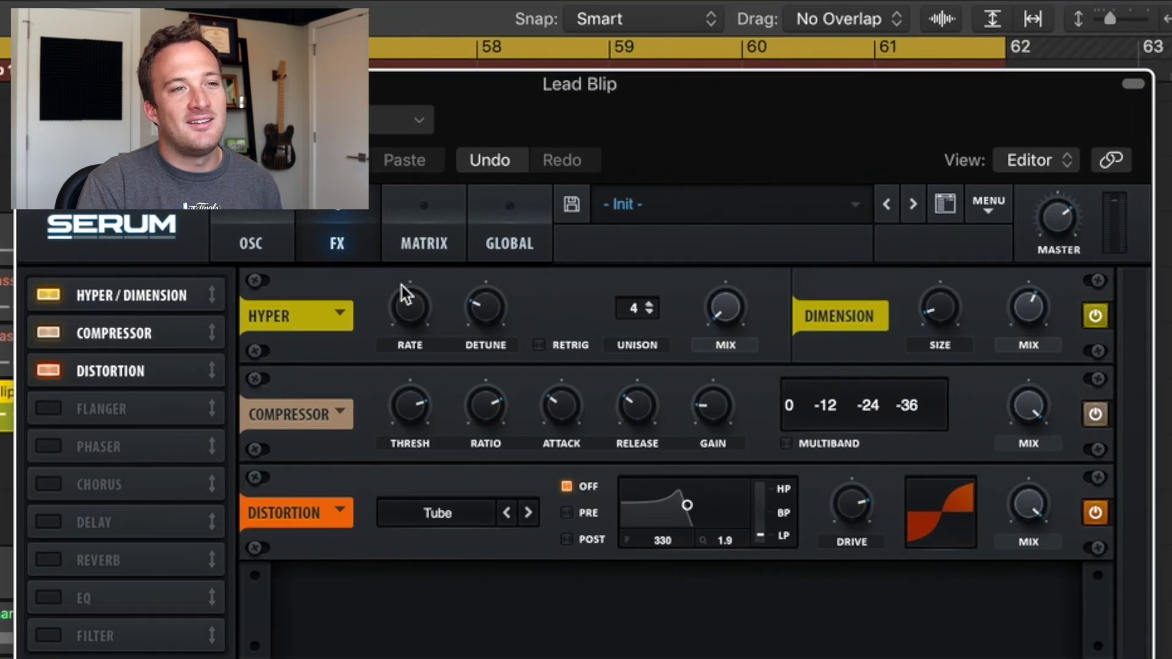
left_click(1096, 316)
left_click(1095, 413)
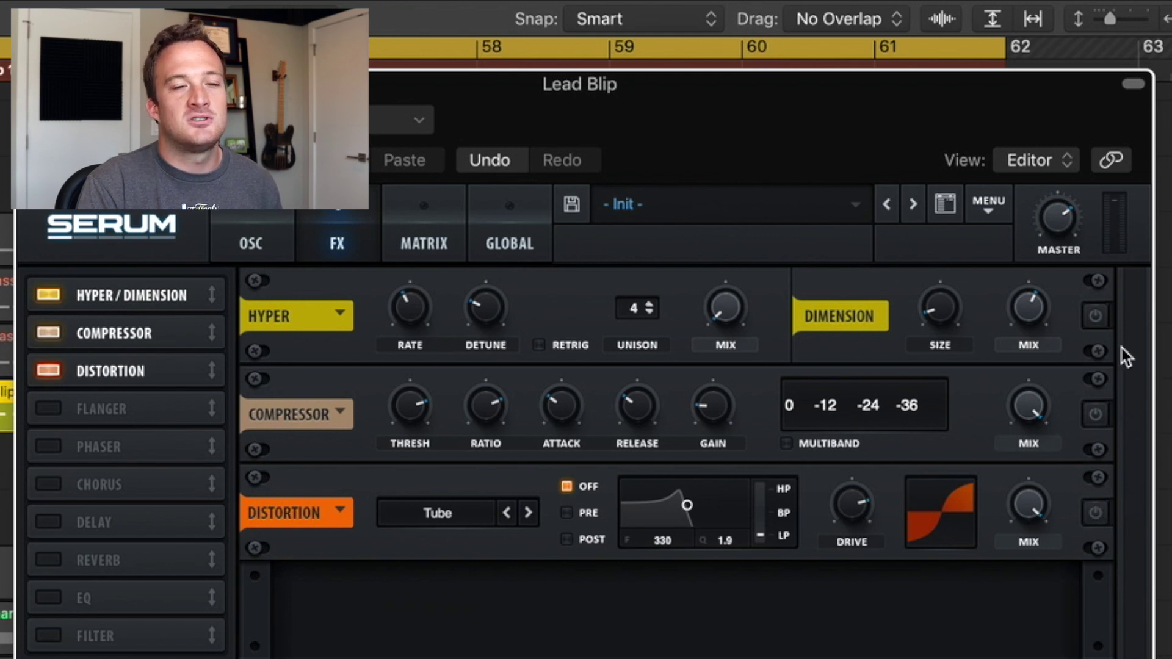
left_click(1095, 415)
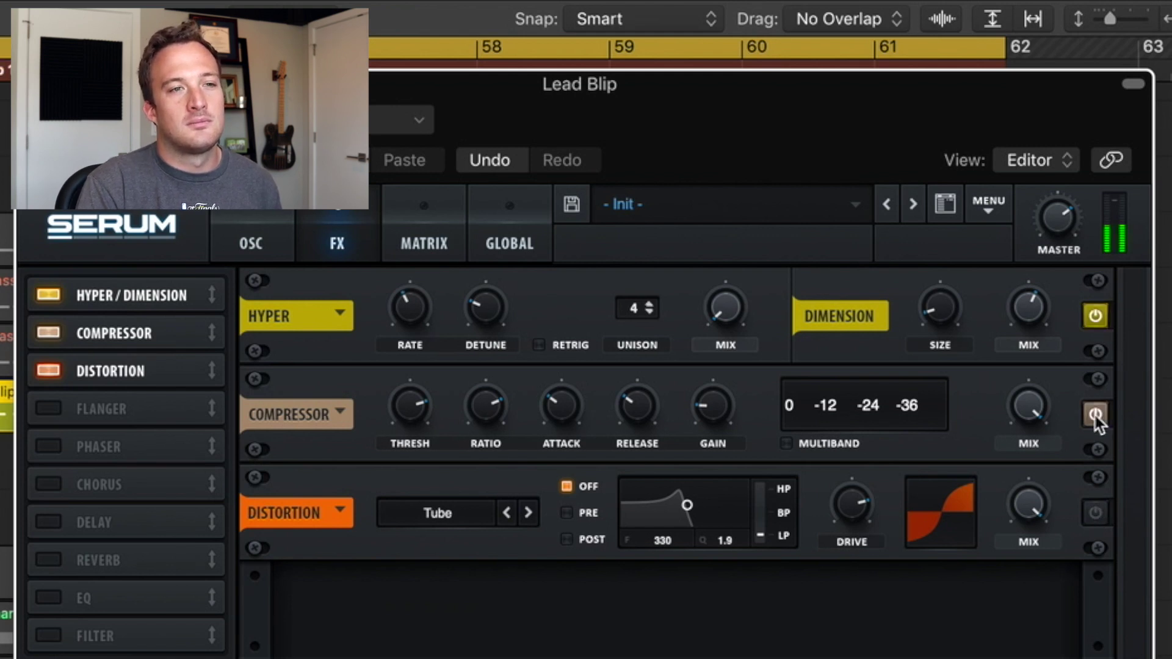
left_click(1092, 513)
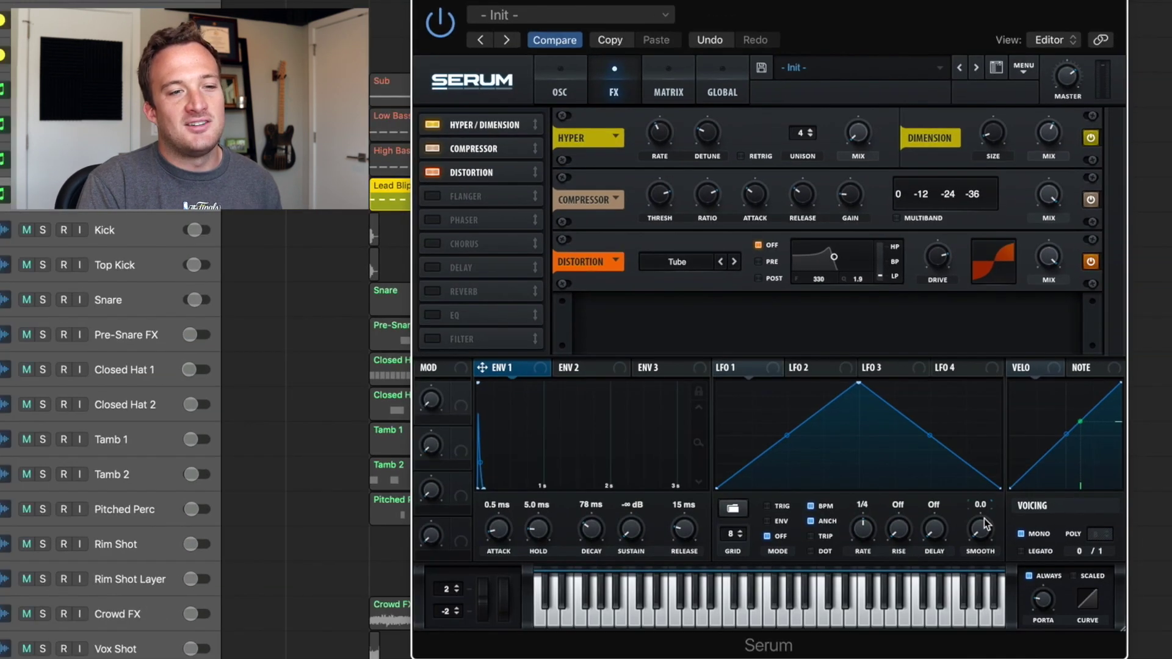
left_click(1019, 533)
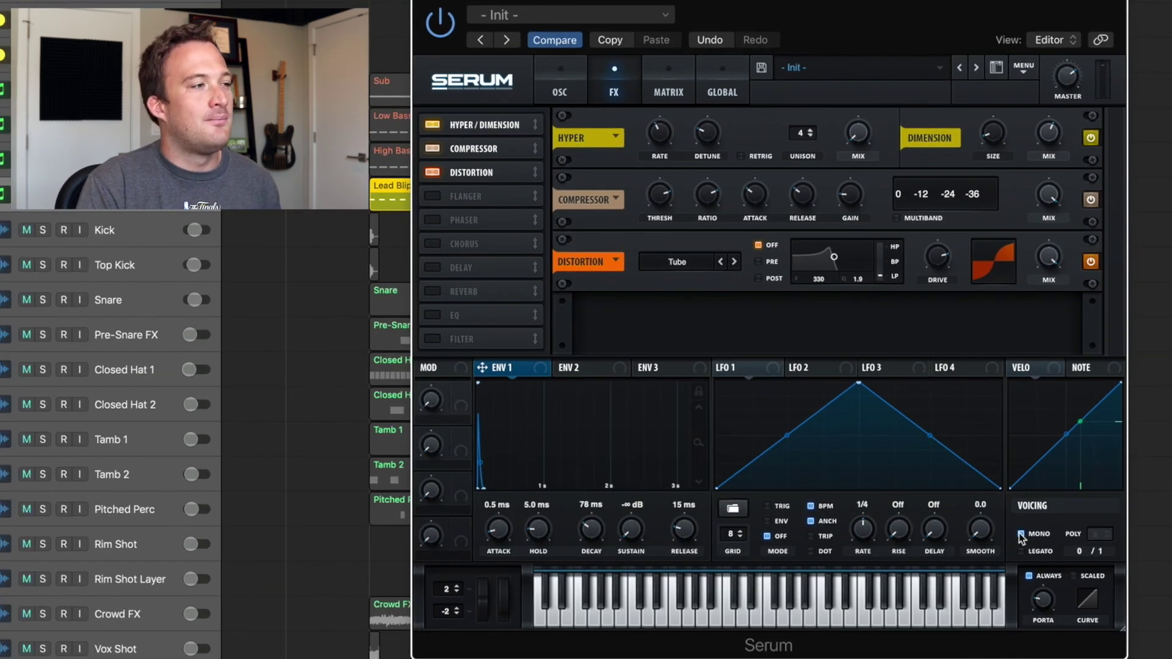
- Examine the Lead Blip Pro-Q 2 curve during playback, and open the ValhallaRoom reverb on its Bus 1 Lead Verb channel
left_click_drag(2, 2, 786, 69)
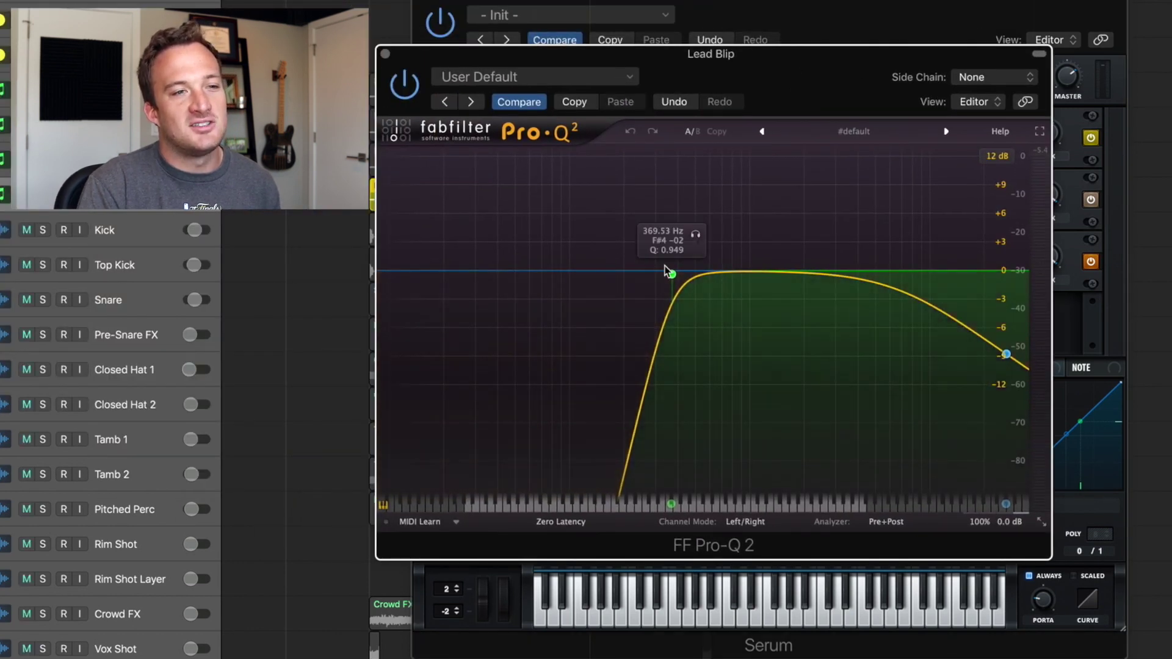
key("space")
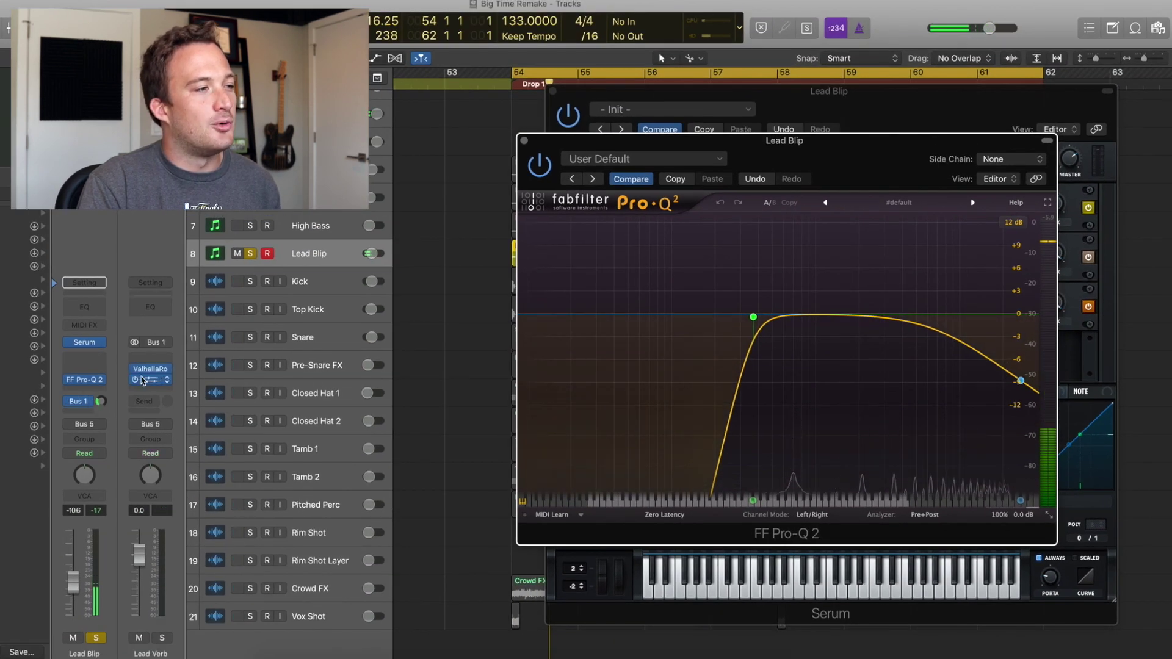
left_click(152, 373)
left_click_drag(162, 38, 910, 181)
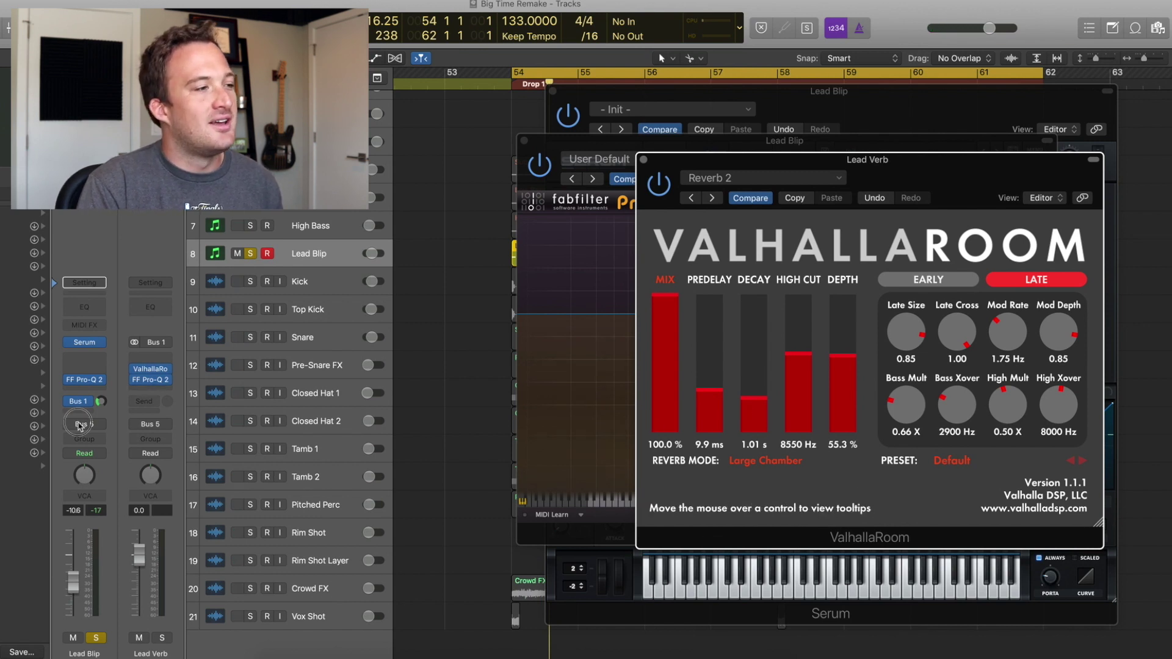
- Follow the Lead Blip's Bus 5 output to the Lead Bus channel and open its compressor to examine the settings
left_click(78, 426)
left_click(152, 381)
left_click_drag(299, 39, 811, 116)
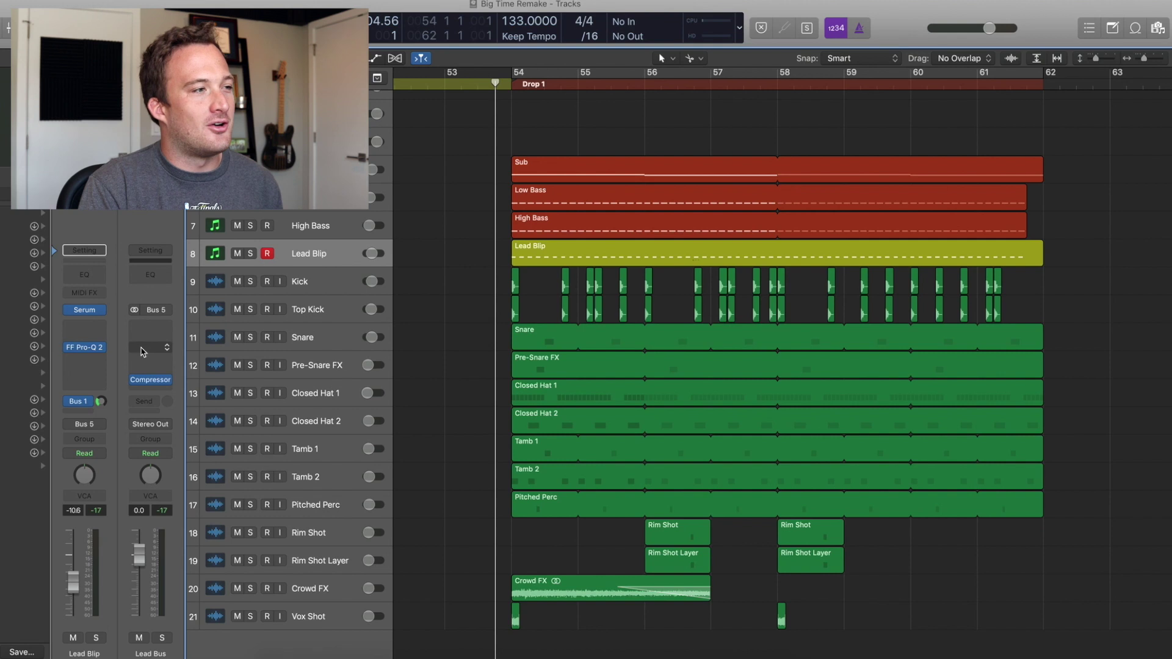
- Solo all the tracks from Kick through Crowd FX and play the drum section on its own
left_click_drag(251, 287, 250, 595)
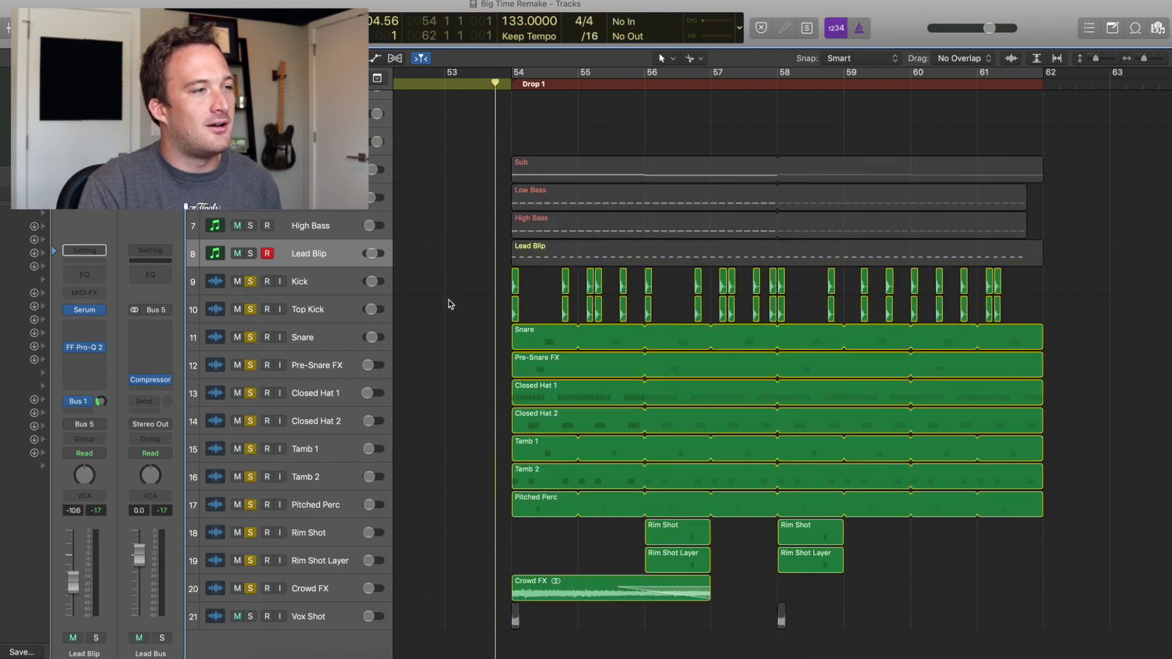
key("space")
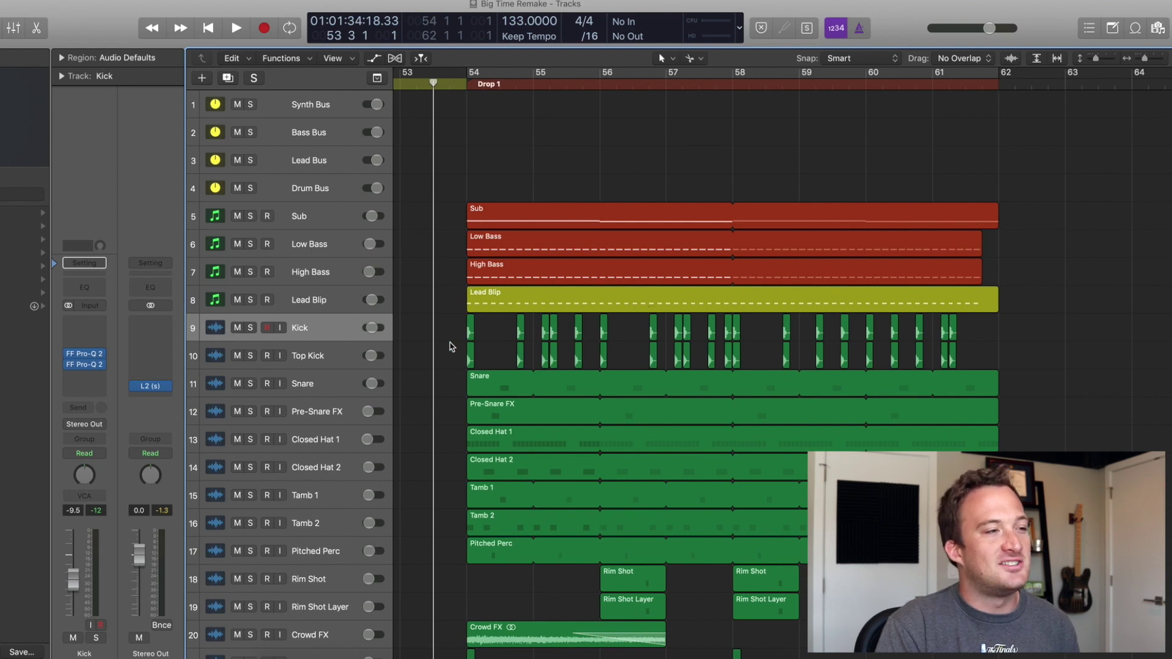
- Examine the transpose settings of all the Kick regions and of the region inside the Snare folder
left_click_drag(427, 330, 969, 332)
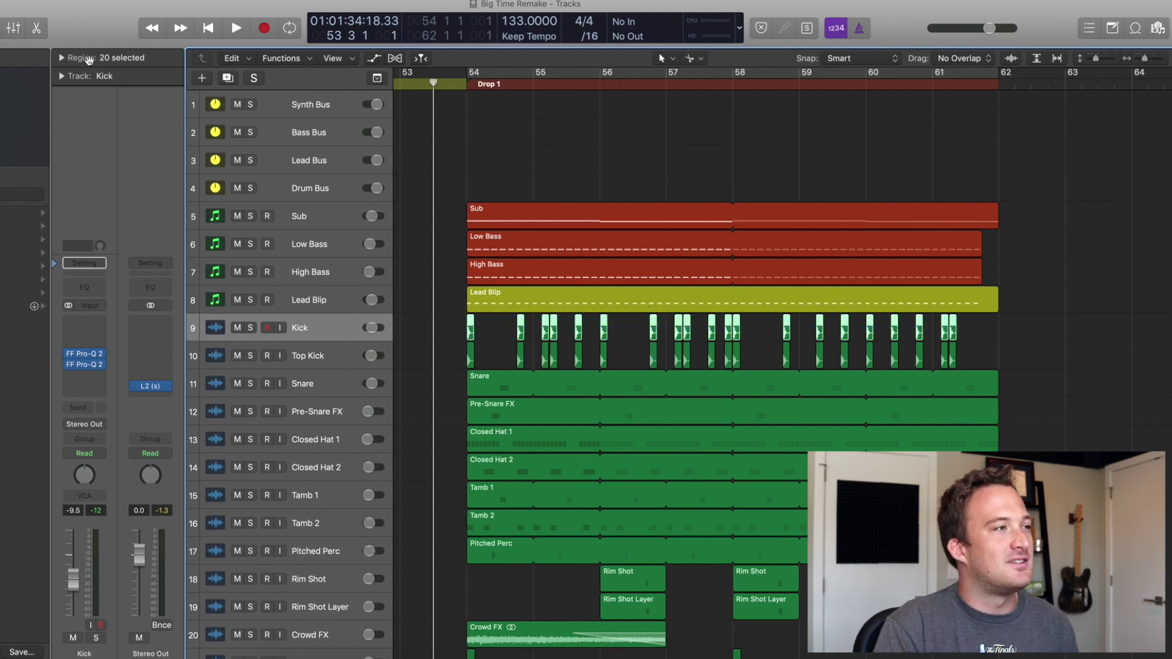
scroll(139, 184, "up", 4)
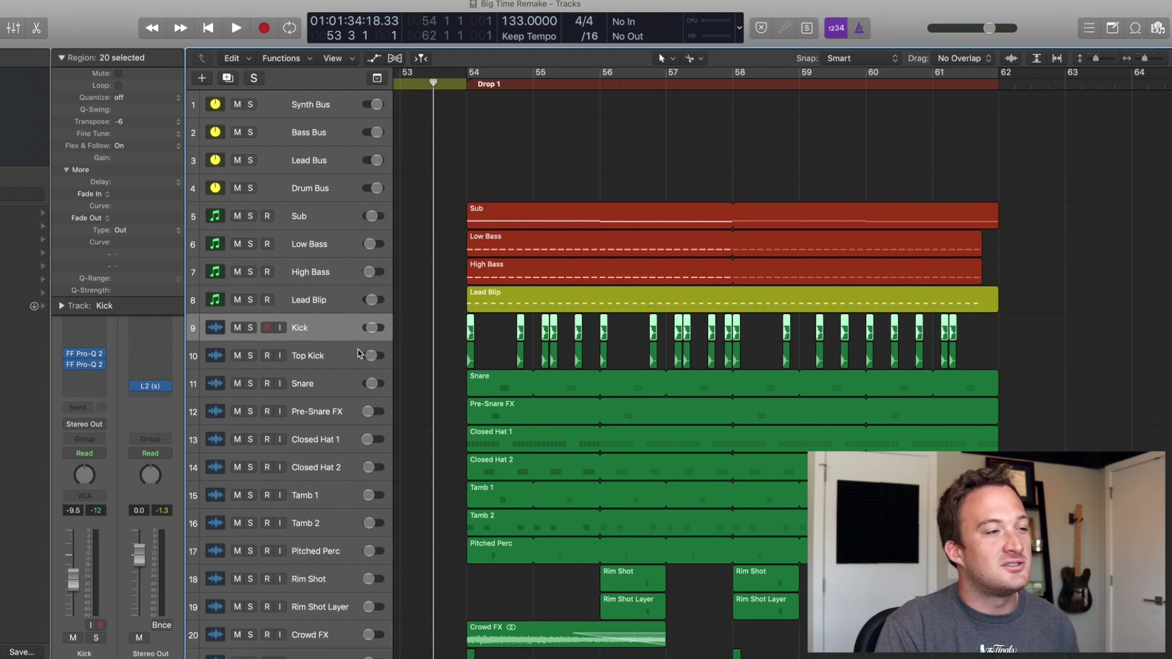
scroll(464, 374, "right", 1)
double_click(499, 385)
left_click_drag(437, 161, 430, 92)
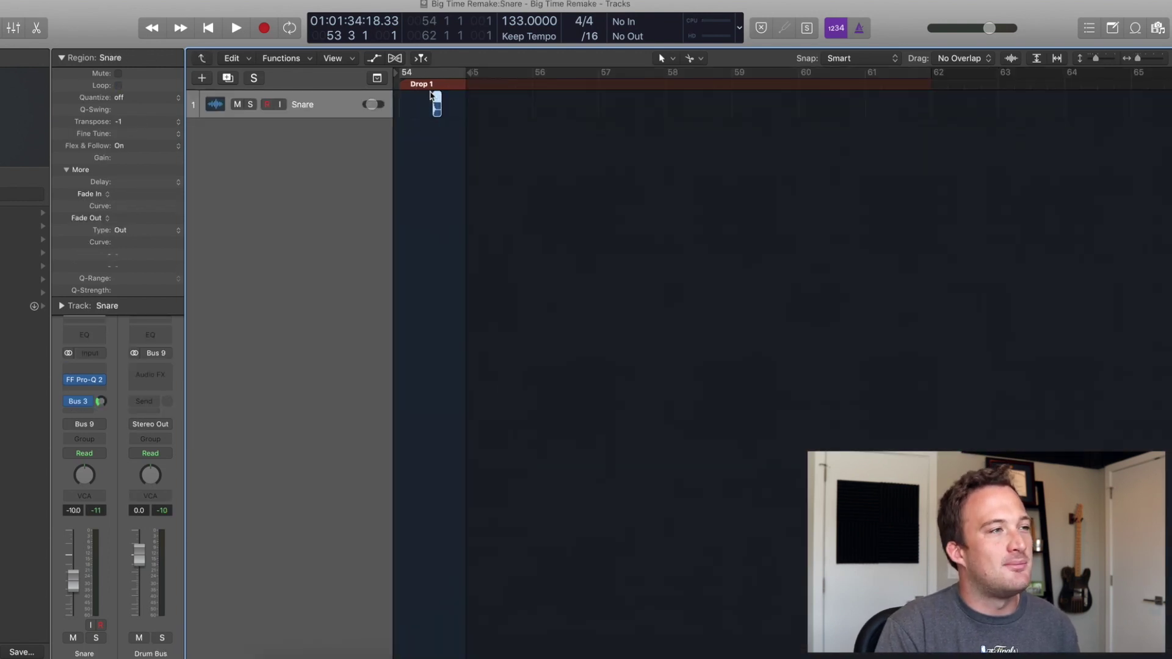
double_click(434, 157)
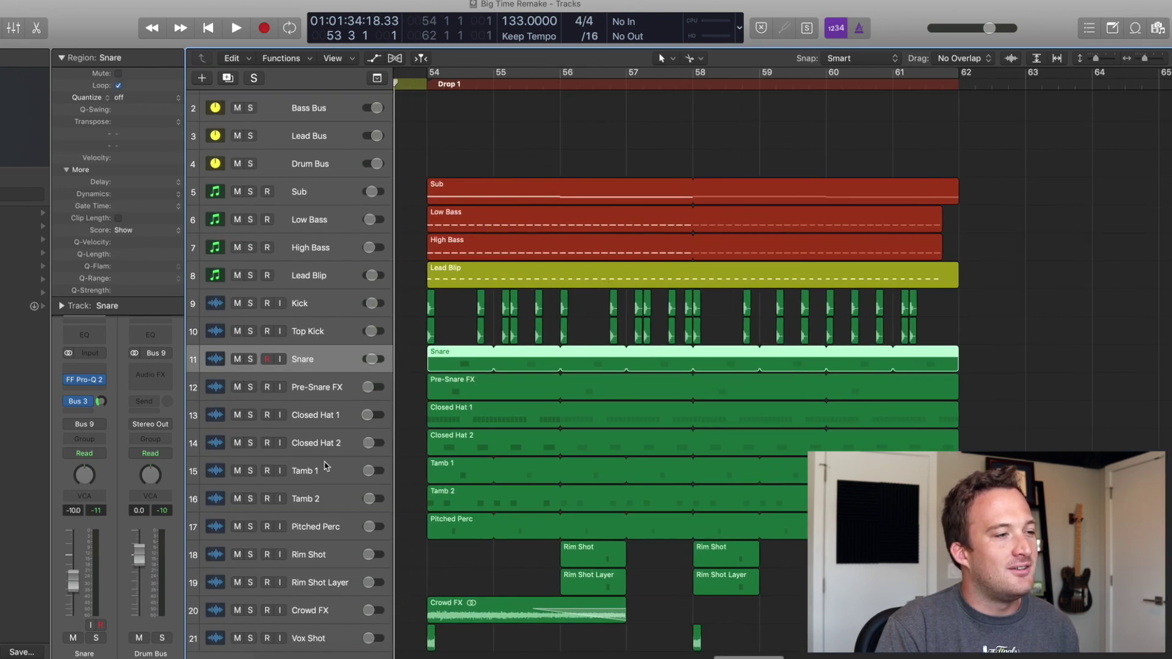
- Open the Tamb 1 folder, check its region's transpose and fade settings, and return to the main arrangement
double_click(450, 475)
left_click_drag(433, 198, 437, 45)
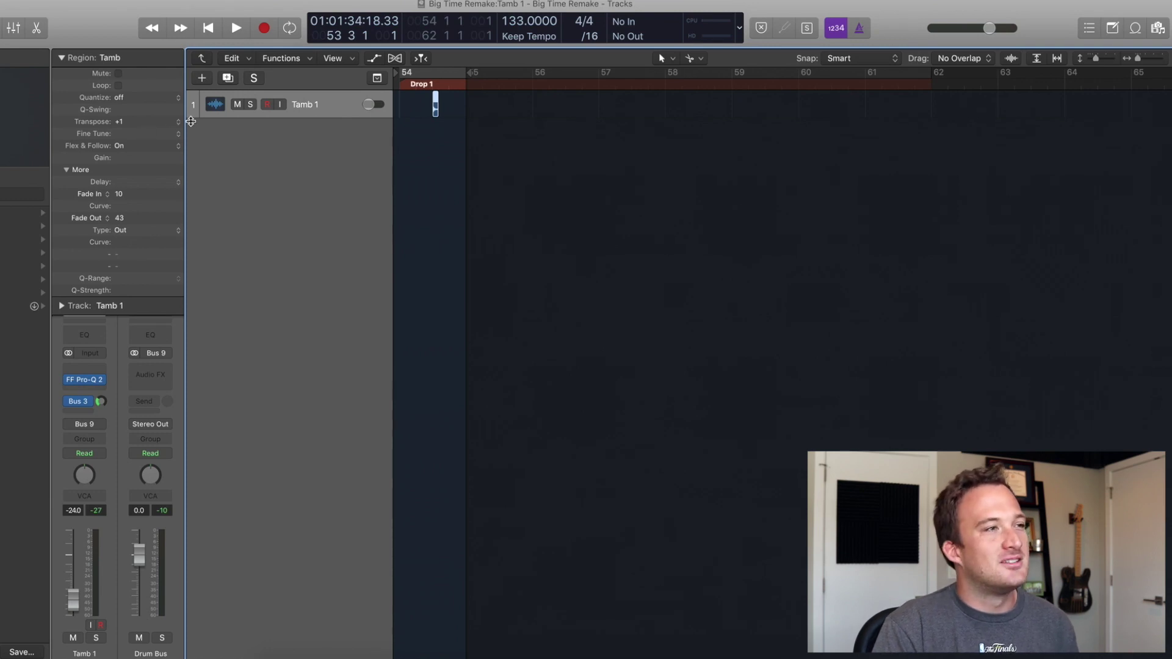
double_click(421, 186)
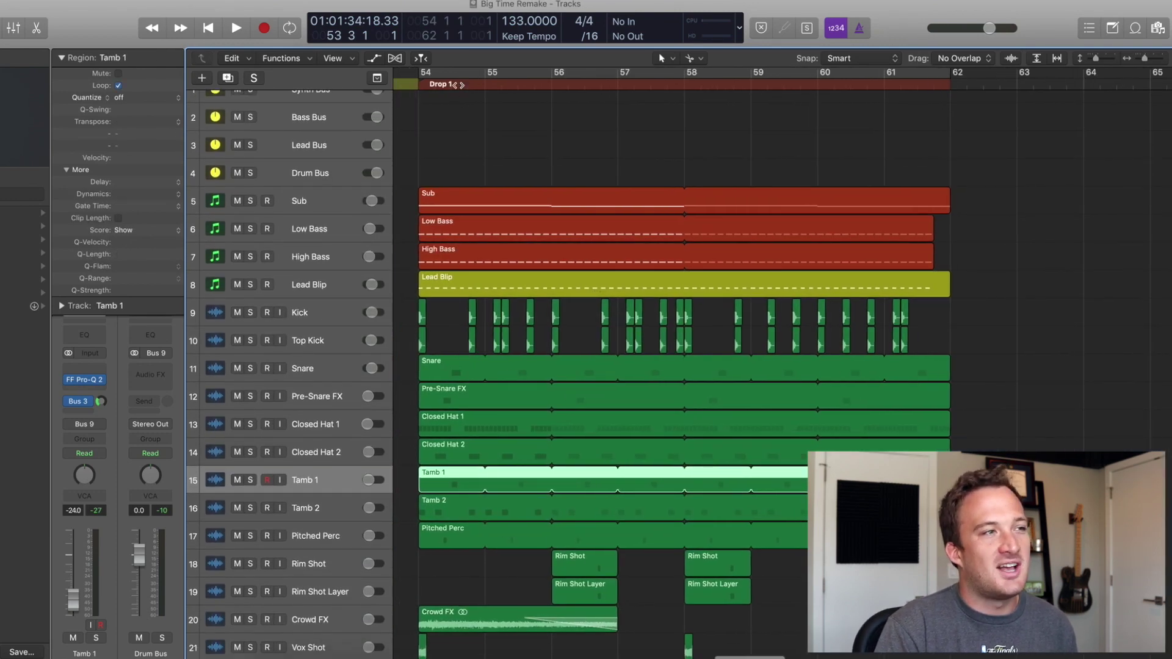
- Turn on the cycle over Drop 1, solo Tamb 2 and select the six regions inside its folder
left_click(458, 74)
left_click(249, 508)
left_click(312, 507)
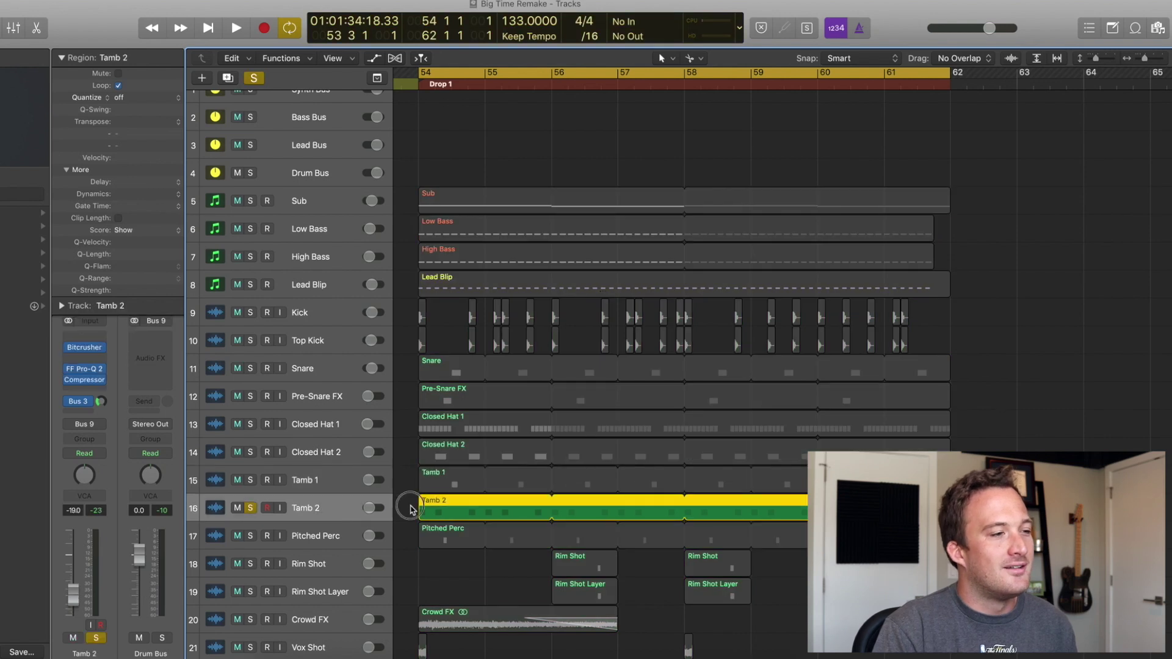
double_click(437, 499)
left_click_drag(531, 163, 396, 95)
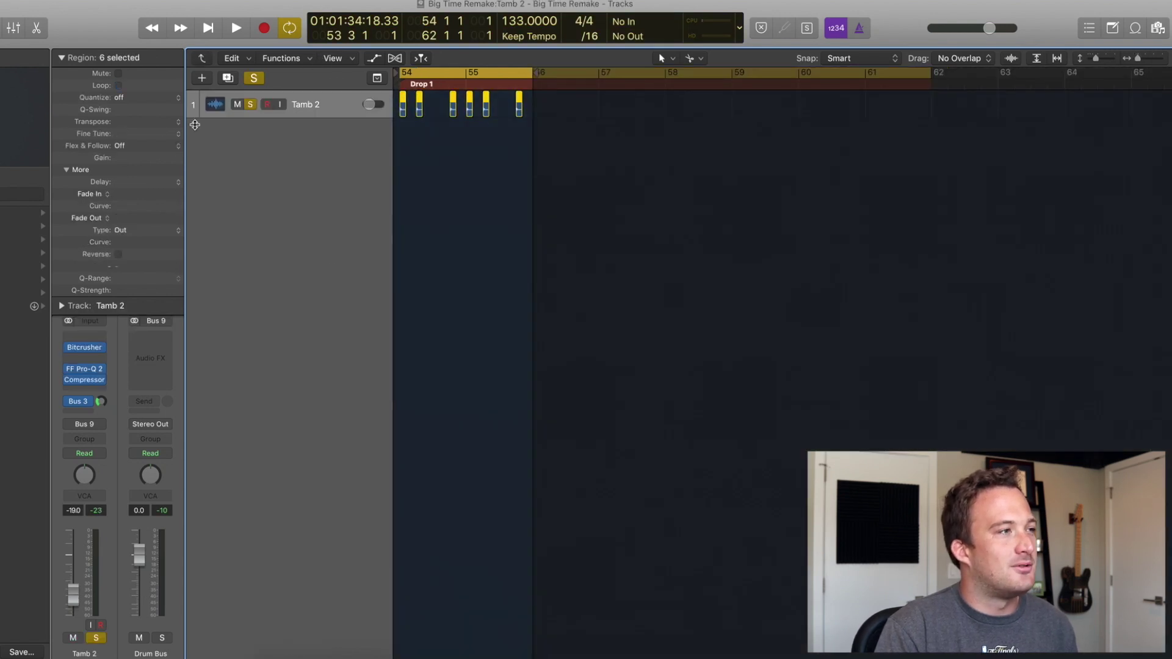
- Play the soloed Tamb 2 and transpose its six selected regions to -13 to hear them pitched down
key("space")
left_click_drag(137, 127, 139, 134)
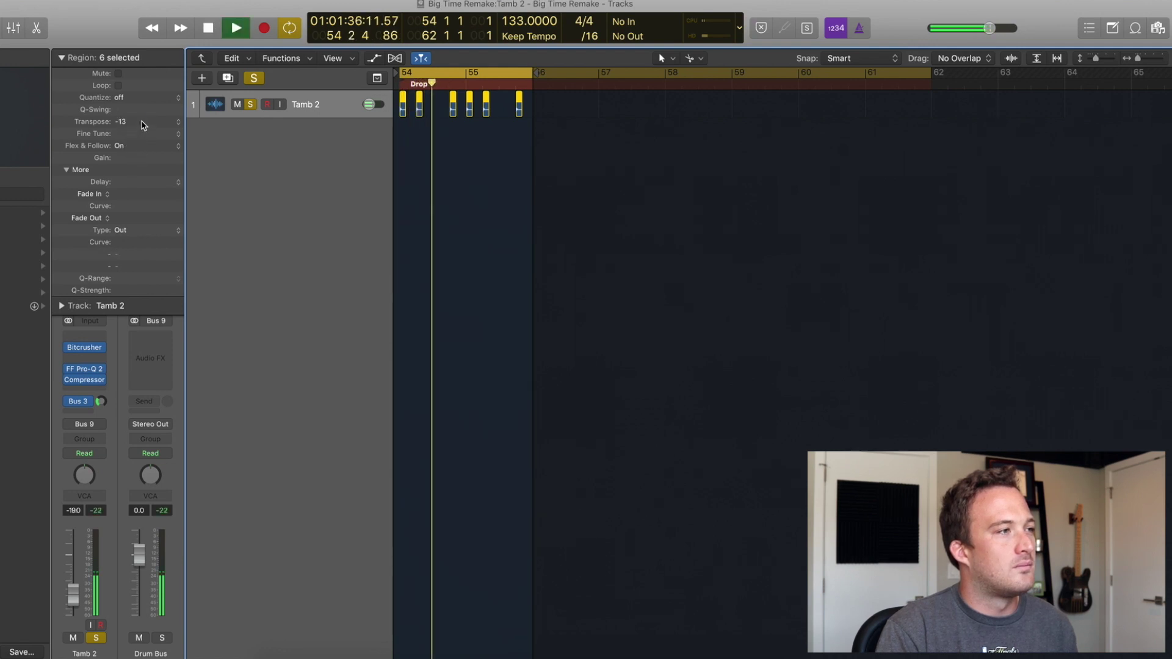
key("space")
- Raise the transposition of the Tamb 2 regions again, replay them to compare the pitch, and clear the selection
mouse_move(144, 123)
left_mouse_down()
mouse_move(147, 97)
mouse_move(144, 111)
left_mouse_up()
key("space")
key("space")
key("space")
key("space")
left_click(413, 179)
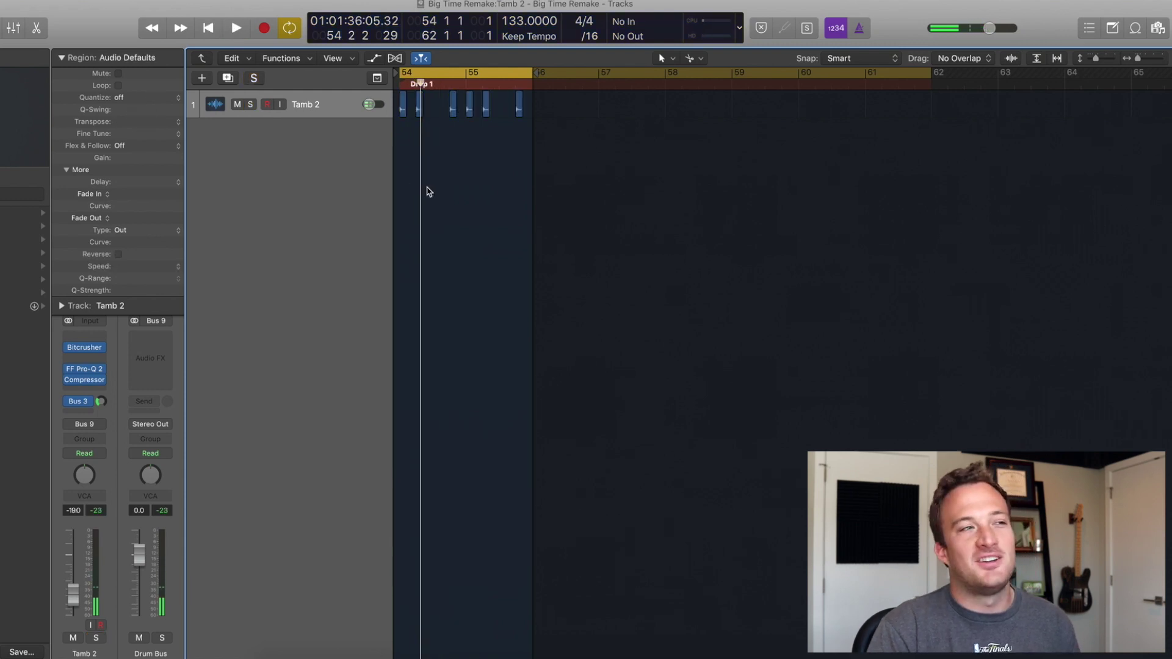